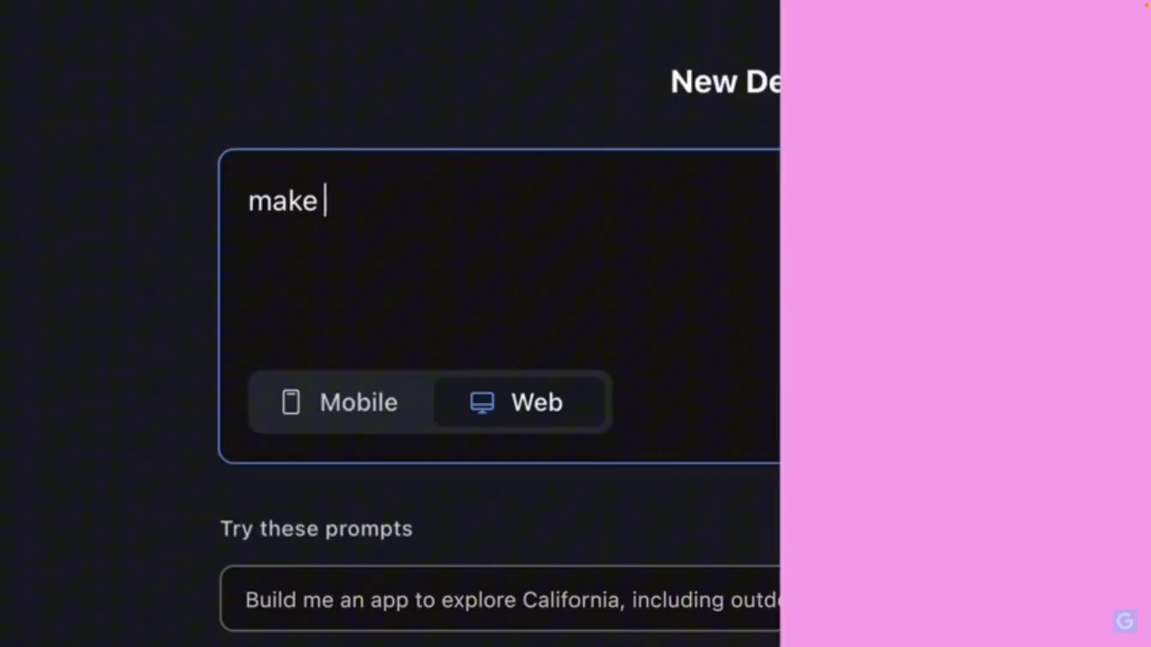
# Enter the prompt 'make me a music app with a beach vibe' to generate the screens
pyautogui.write('me a m')
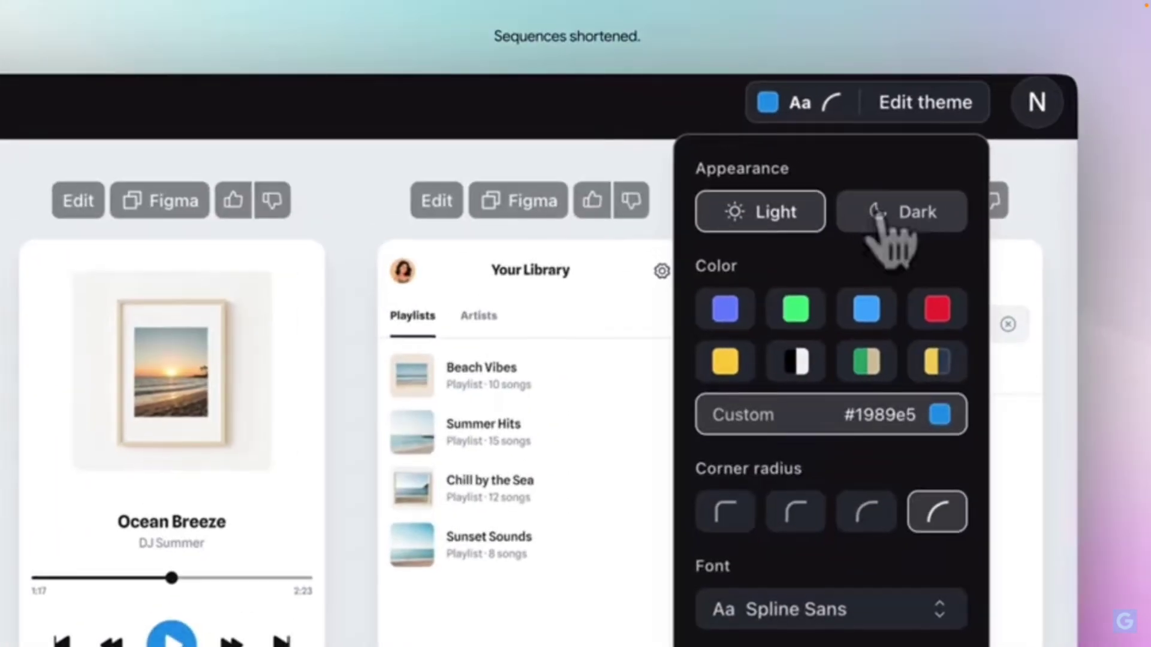
# Apply a dark theme with yellow colour, least rounded corners and the Inter font
pyautogui.click(881, 216)
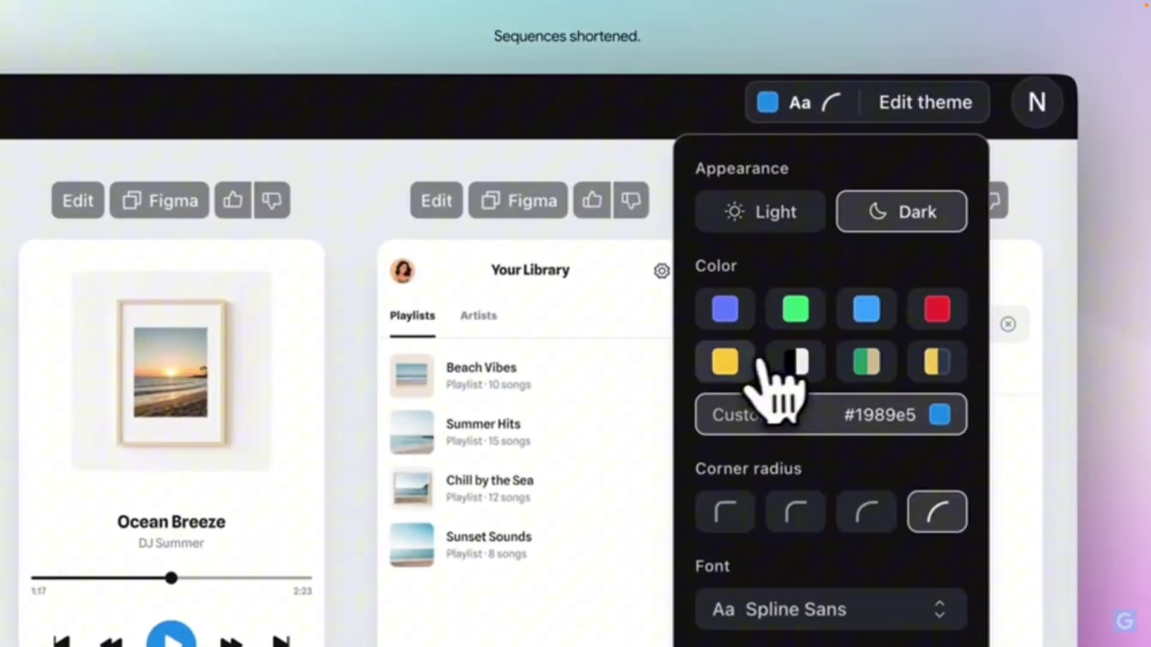
pyautogui.click(726, 362)
pyautogui.click(737, 343)
pyautogui.click(773, 441)
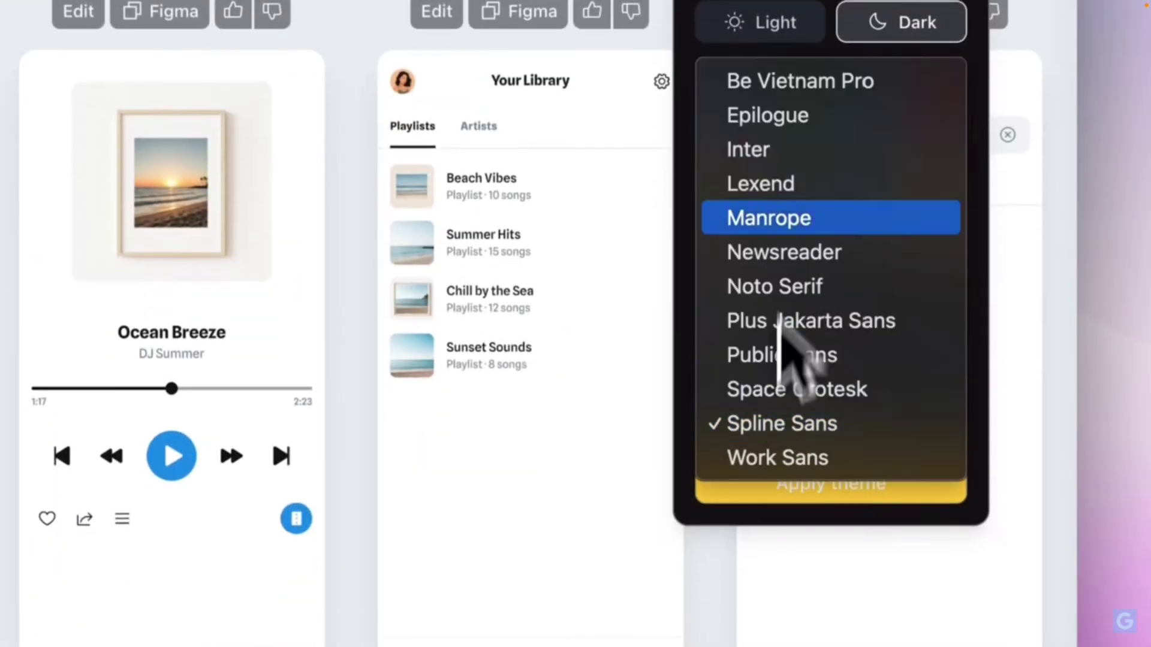
pyautogui.click(773, 168)
pyautogui.click(899, 373)
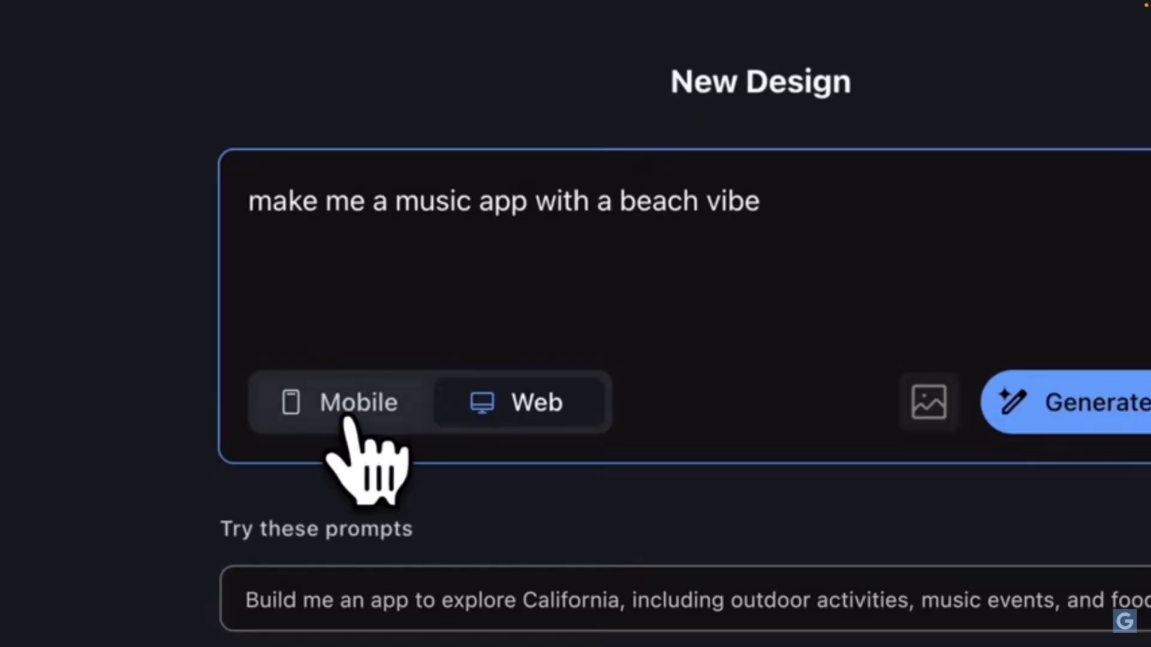
# Switch the design target to Mobile
pyautogui.click(351, 414)
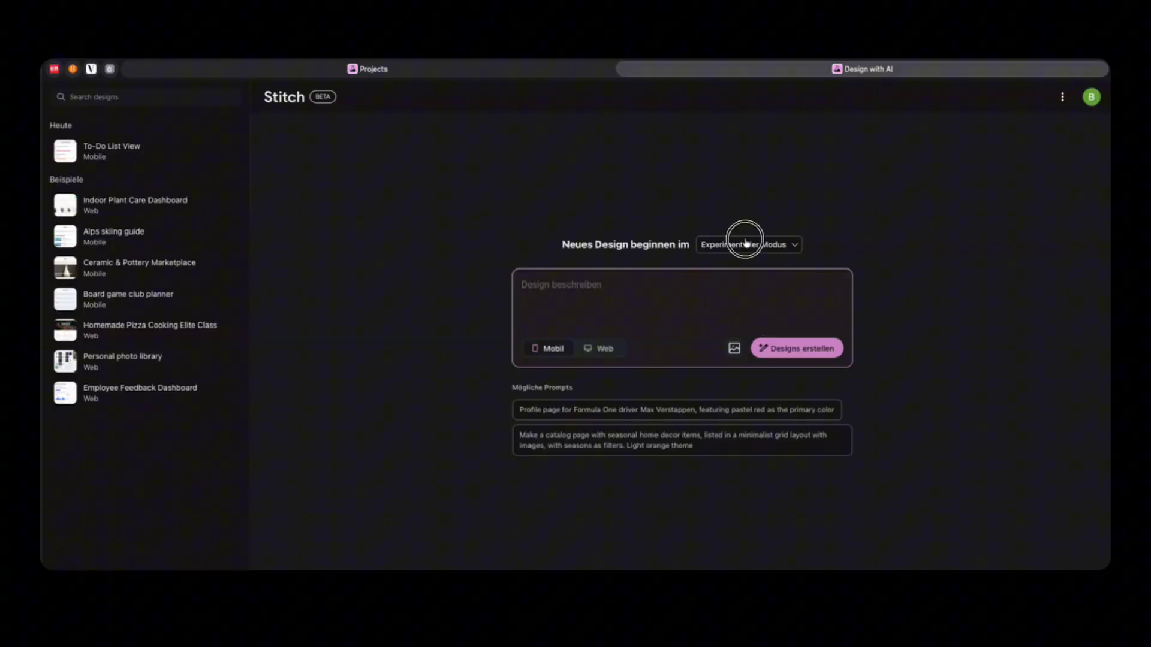
# Choose Standard mode and paste the Daily Planner prompt to generate the mobile screens
pyautogui.click(745, 242)
pyautogui.click(757, 272)
pyautogui.click(656, 280)
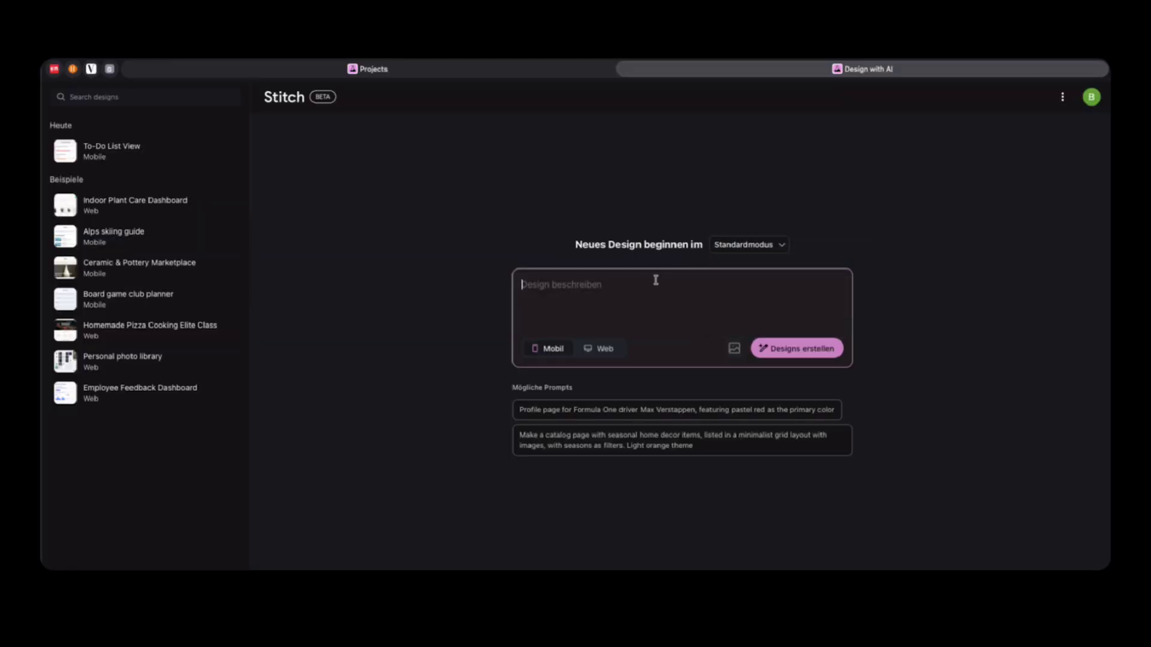
pyautogui.write('Create a Daily Planner App for mobile. It should include a to-do list, calendar view, and priority color system. Design it with colorful task cards, animated progress bars, and a clean, grid-based layout.')
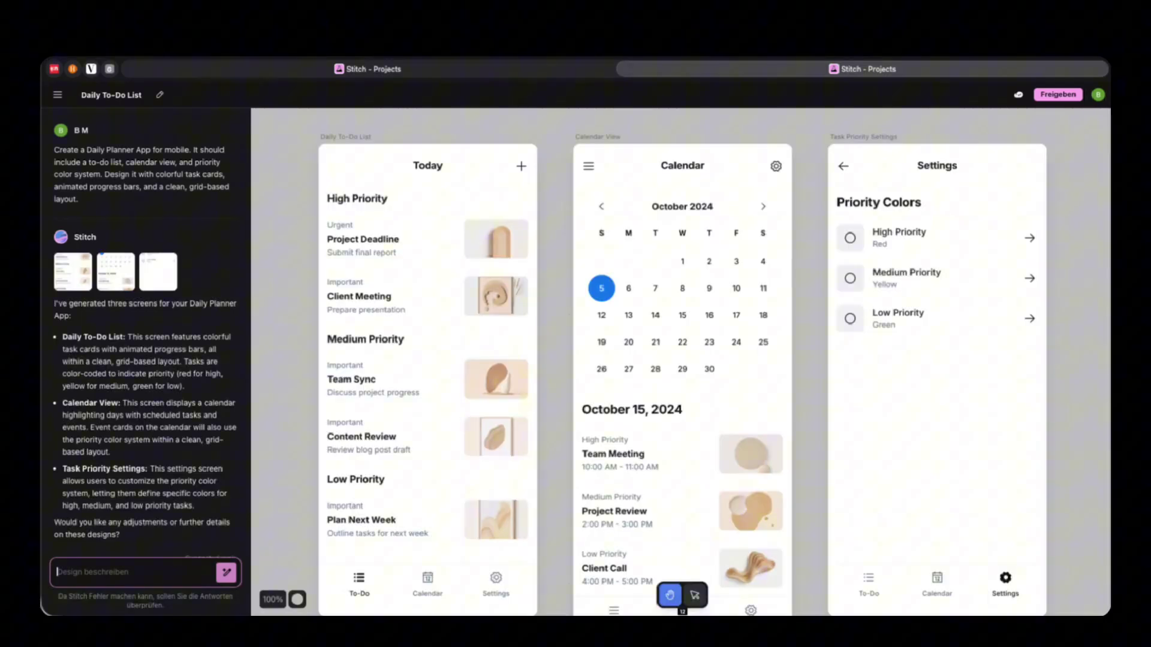
# Select the Daily To-Do List screen, check its export options, and open its theme settings
pyautogui.click(324, 412)
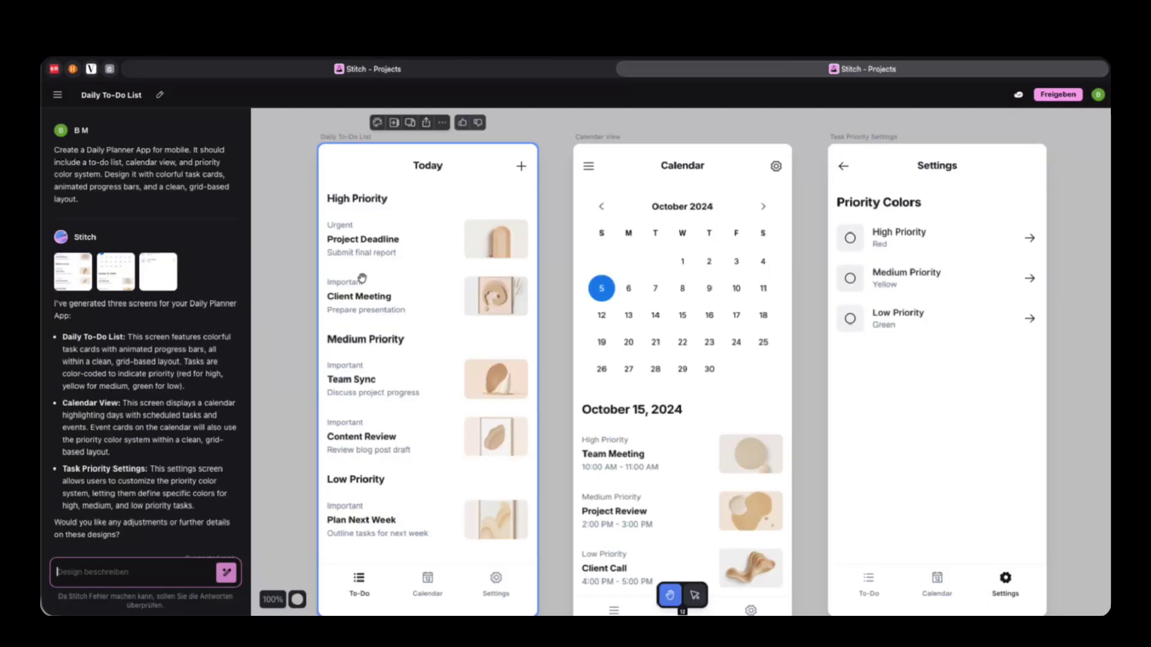
pyautogui.click(426, 123)
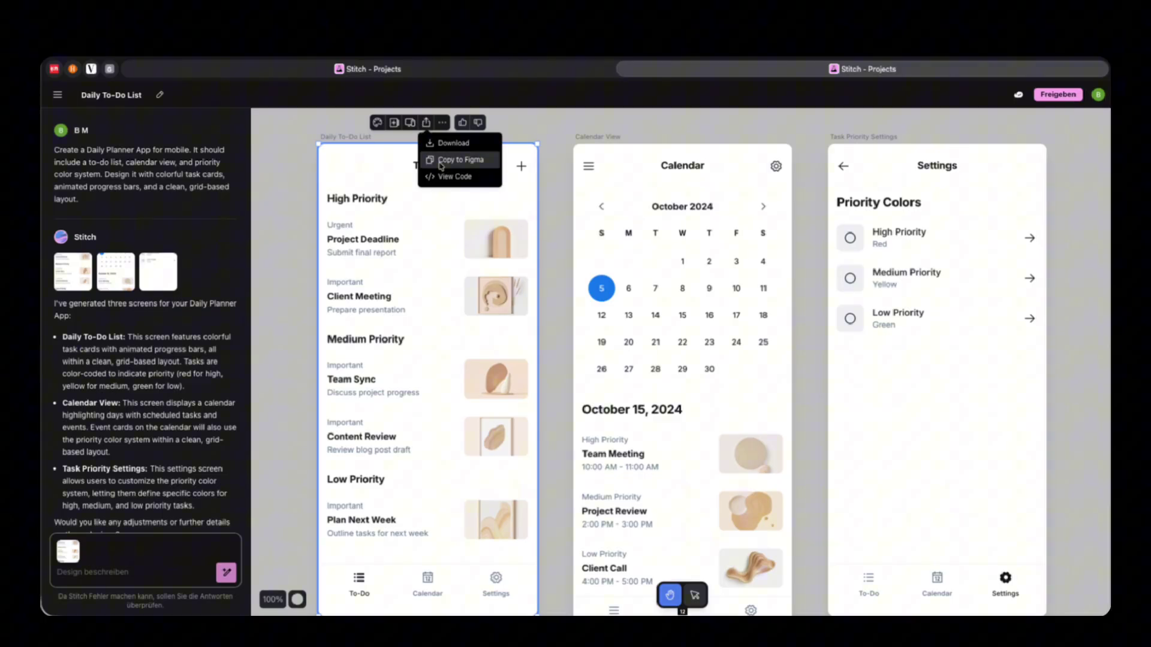
pyautogui.click(383, 158)
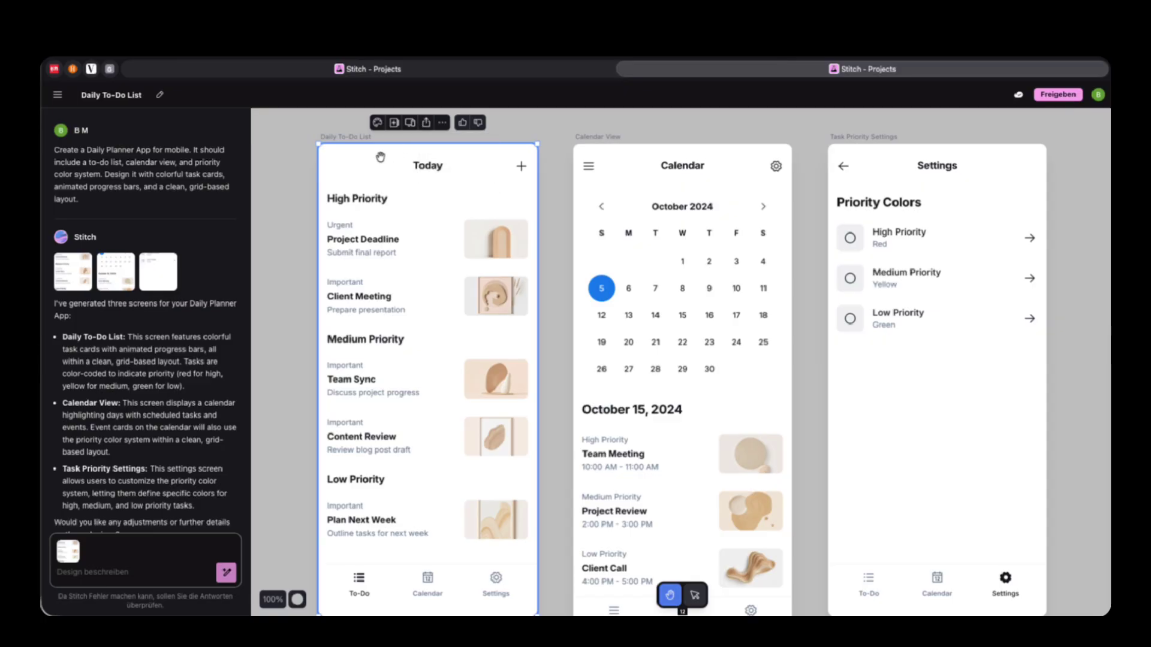
pyautogui.click(377, 123)
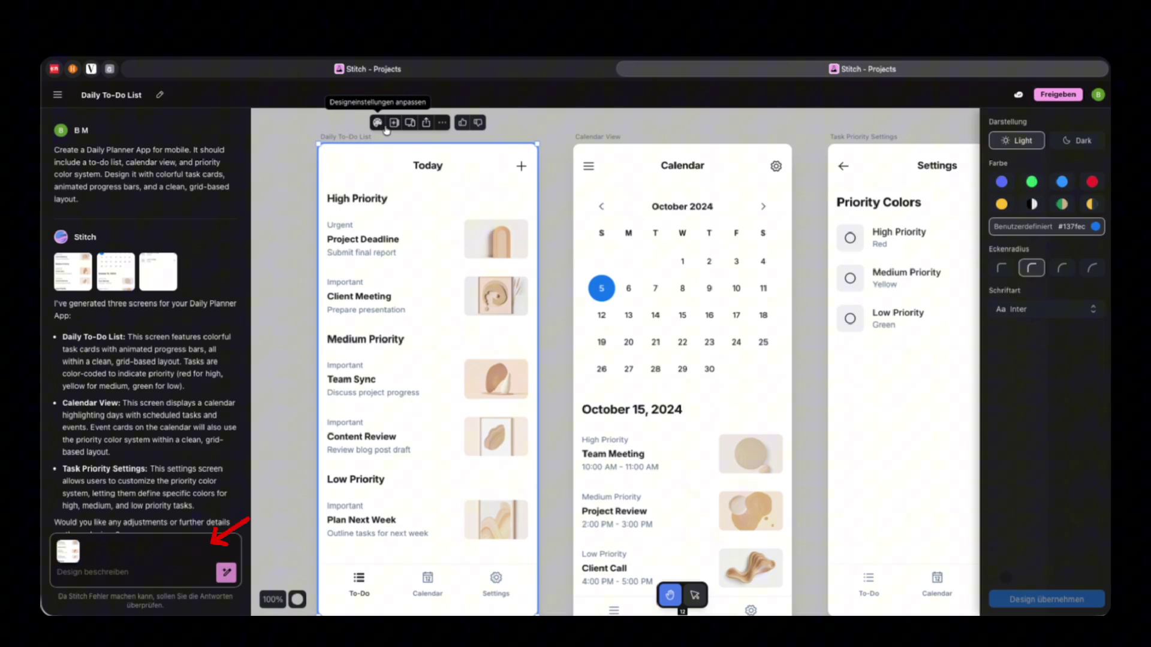
# Request a 'more modern UI' for the Today screen and browse the resulting variants
pyautogui.click(395, 125)
pyautogui.write('more mord')
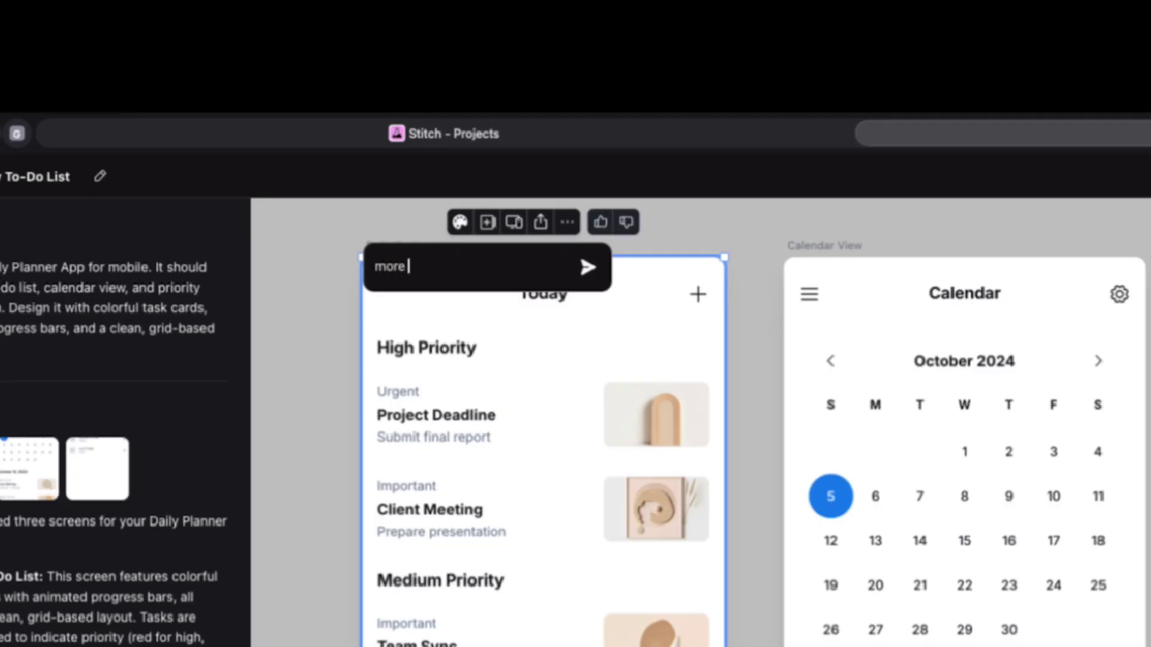
pyautogui.write('ern u')
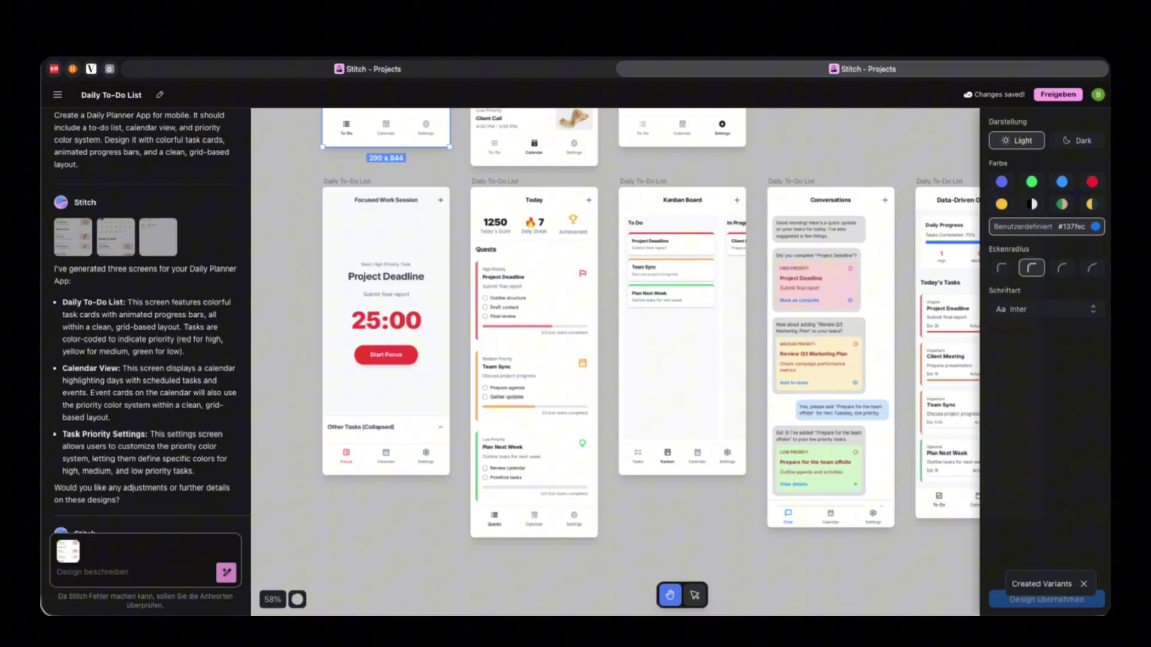
pyautogui.scroll(5, 489, 237)
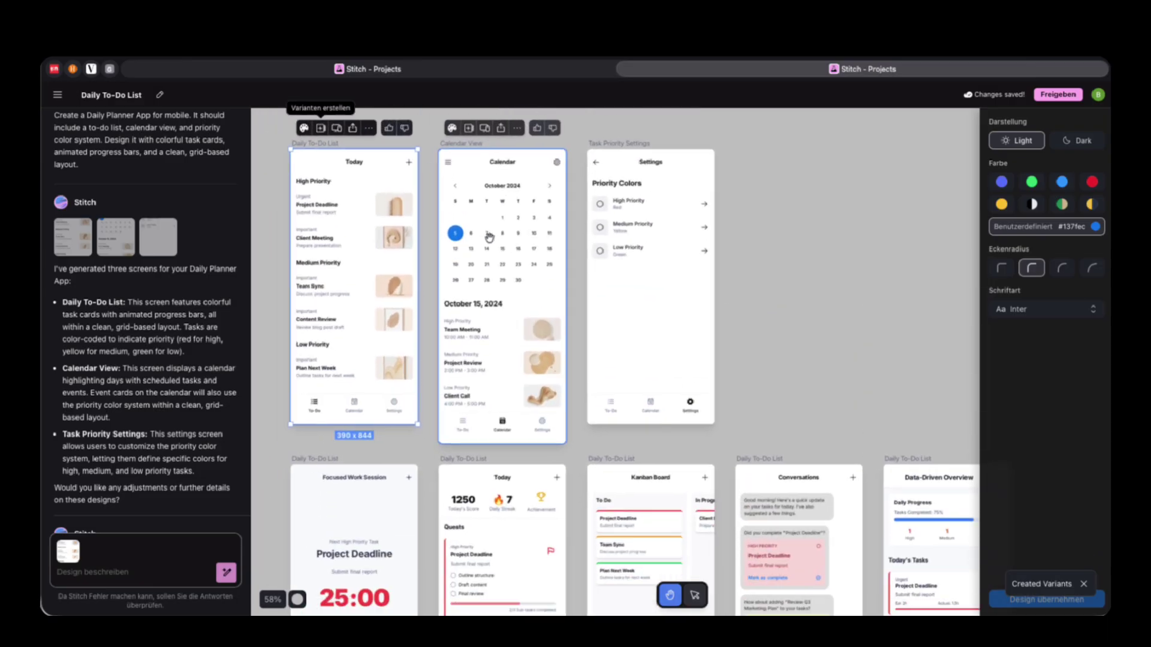
pyautogui.scroll(-5, 490, 238)
pyautogui.hscroll(2, 490, 237)
pyautogui.hscroll(2, 490, 237)
pyautogui.hscroll(2, 489, 238)
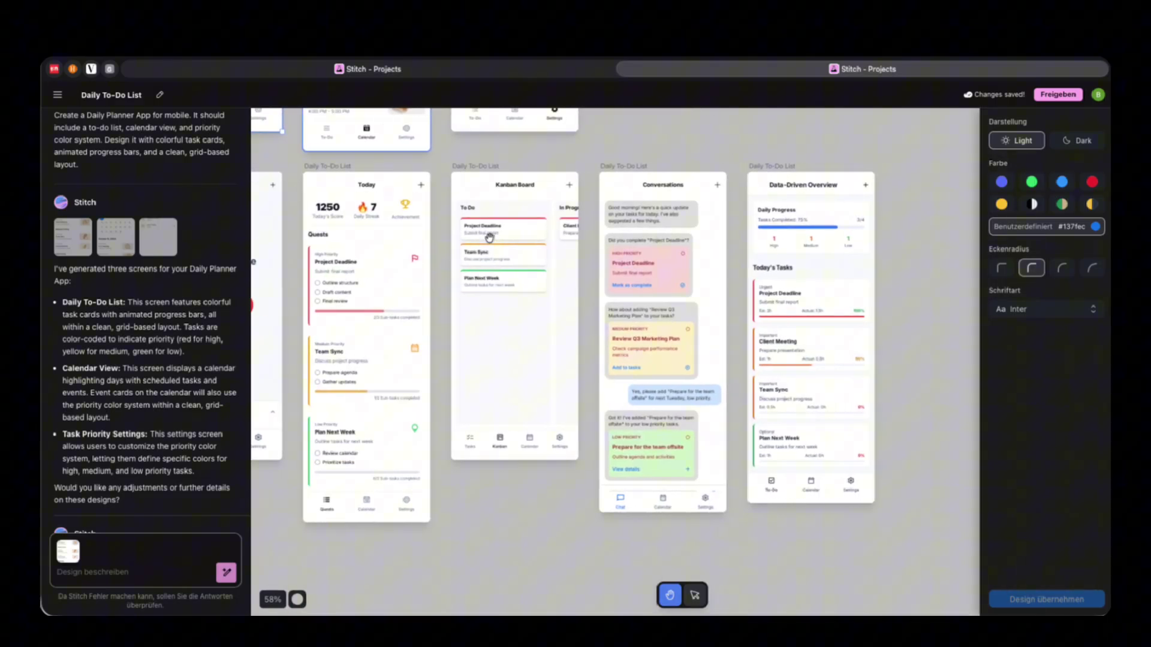
pyautogui.hscroll(-2, 490, 237)
pyautogui.click(402, 166)
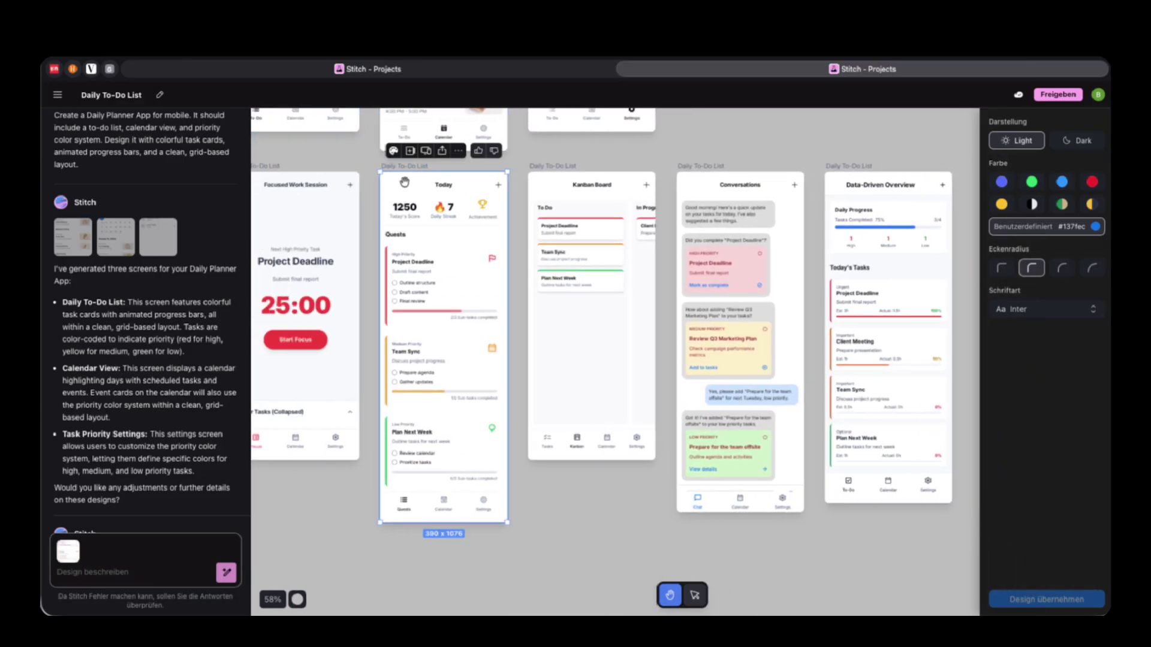
pyautogui.hscroll(-2, 404, 182)
pyautogui.hscroll(2, 420, 181)
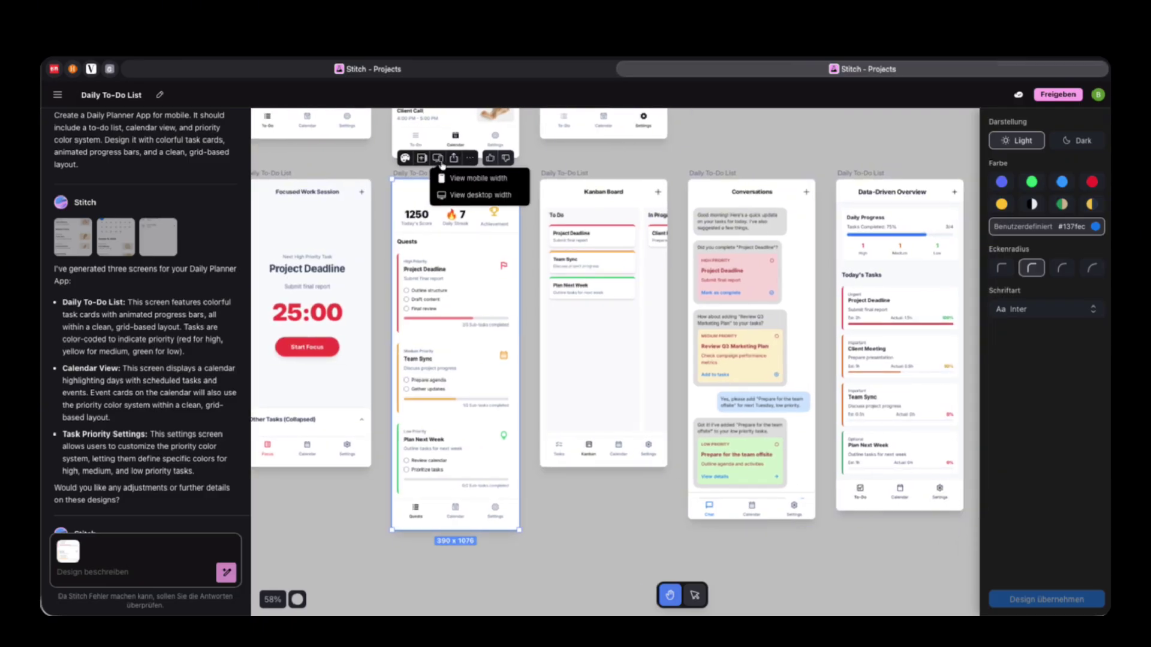
# Review the Focused Work Session screen's HTML code, then copy the to-do screen to Figma
pyautogui.click(420, 168)
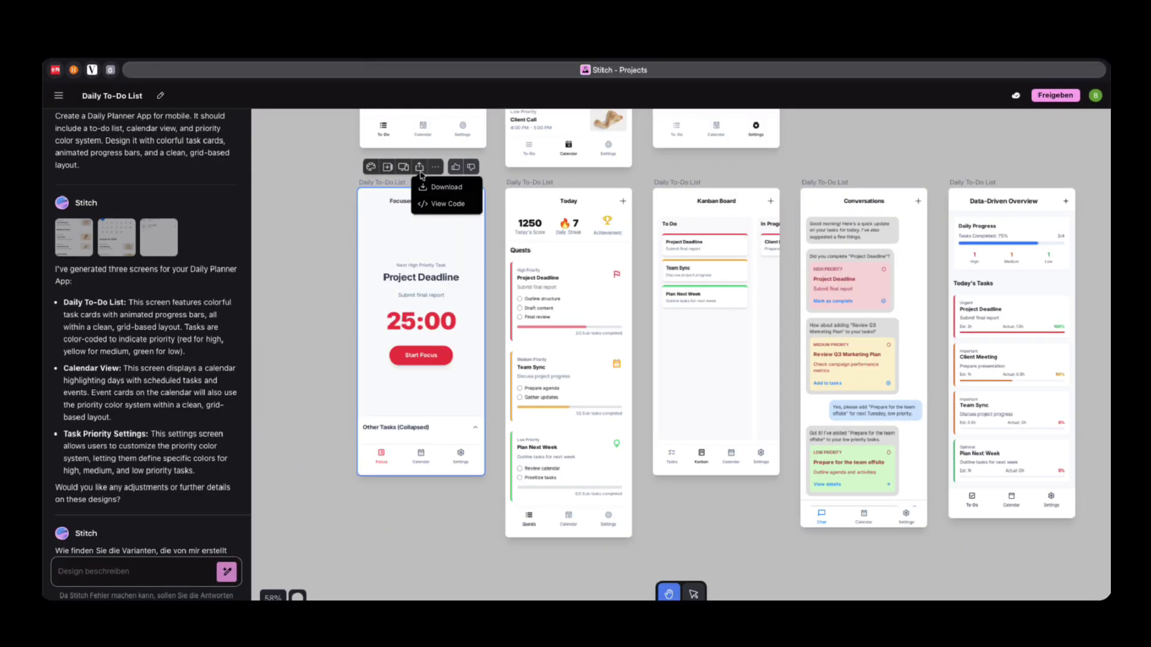
pyautogui.click(429, 206)
pyautogui.scroll(-15, 429, 208)
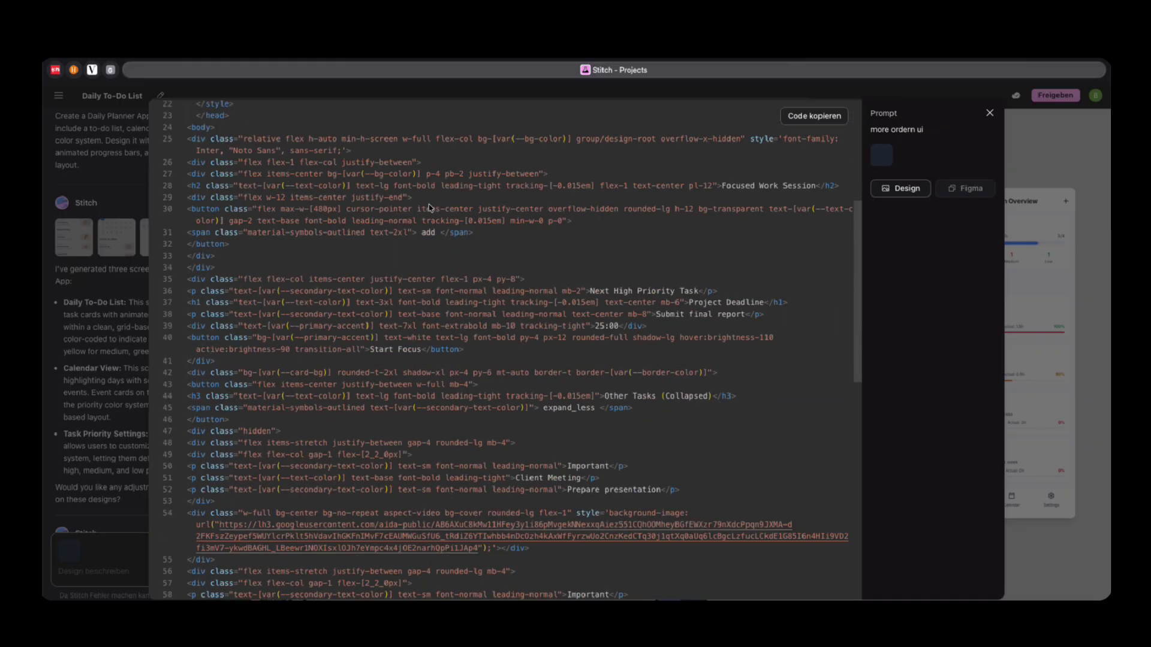
pyautogui.scroll(15, 430, 208)
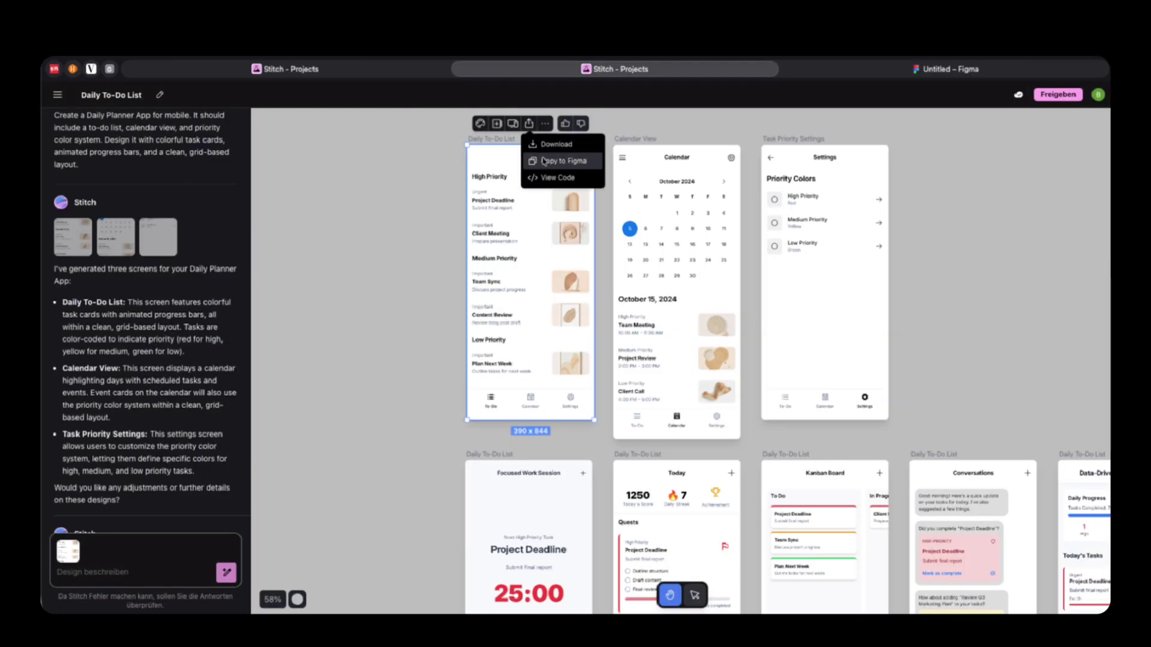
pyautogui.click(548, 162)
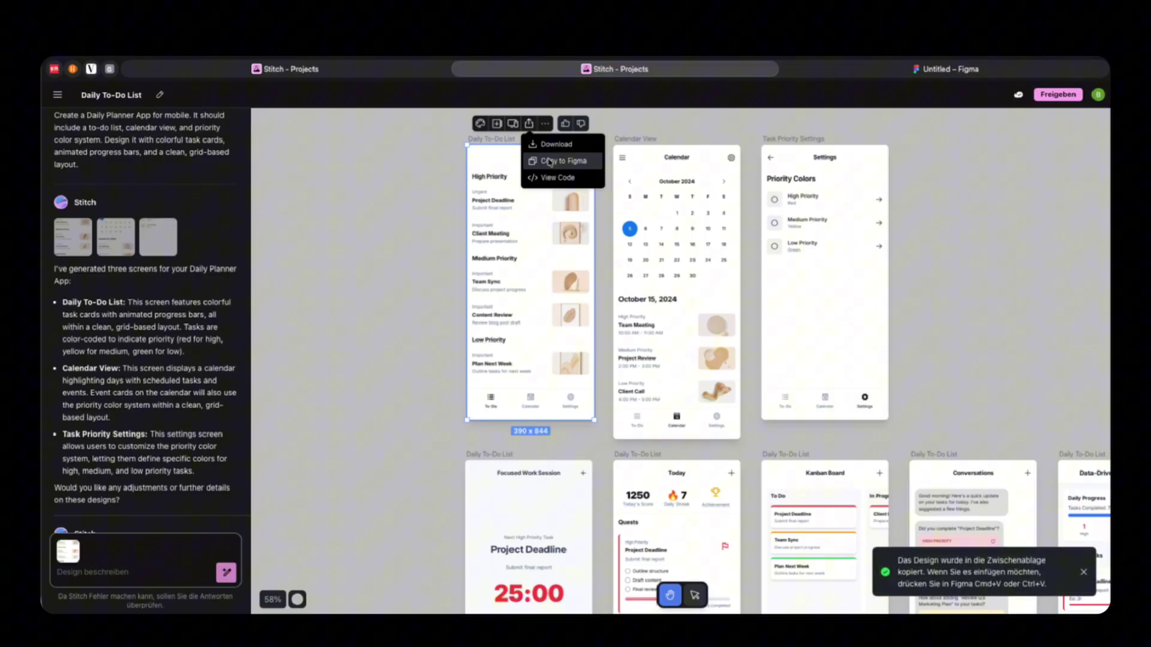
# Paste the Stitch to-do design into the empty Figma file and test resizing its top frame
pyautogui.click(872, 75)
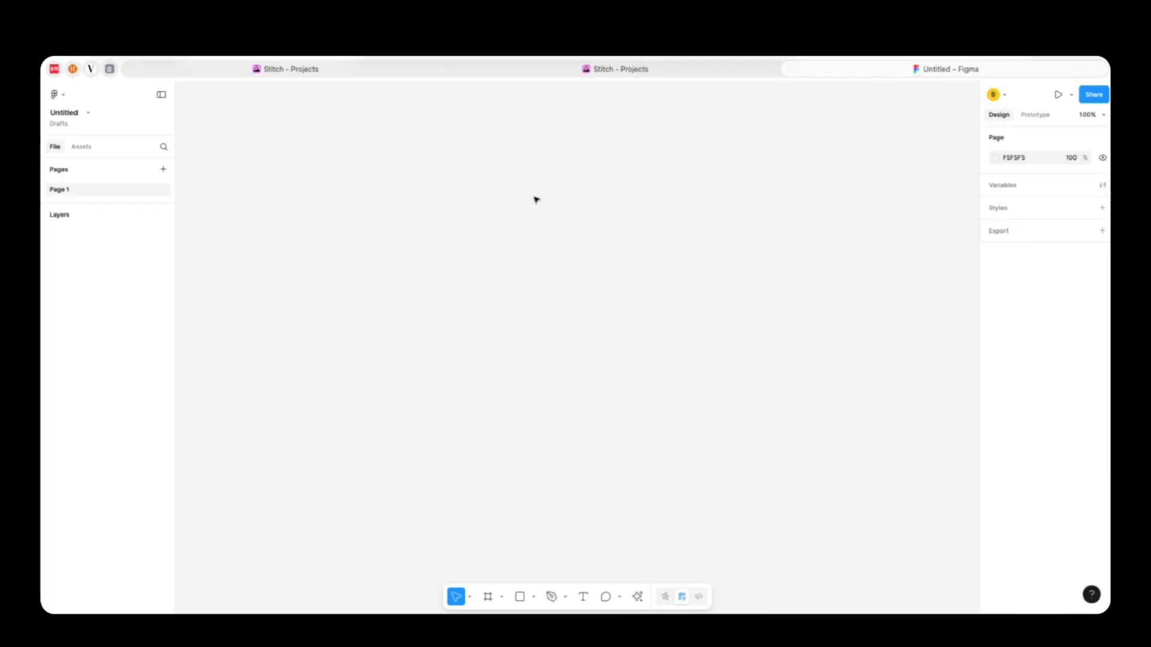
pyautogui.hotkey('ctrl', 'v')
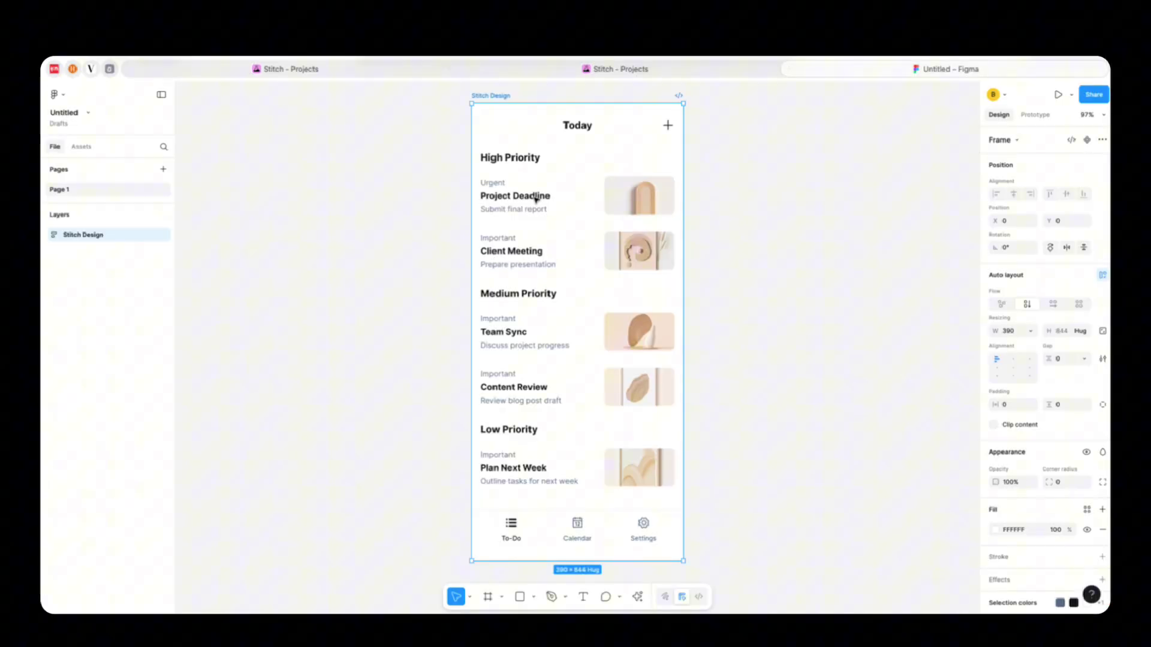
pyautogui.click(731, 210)
pyautogui.click(667, 145)
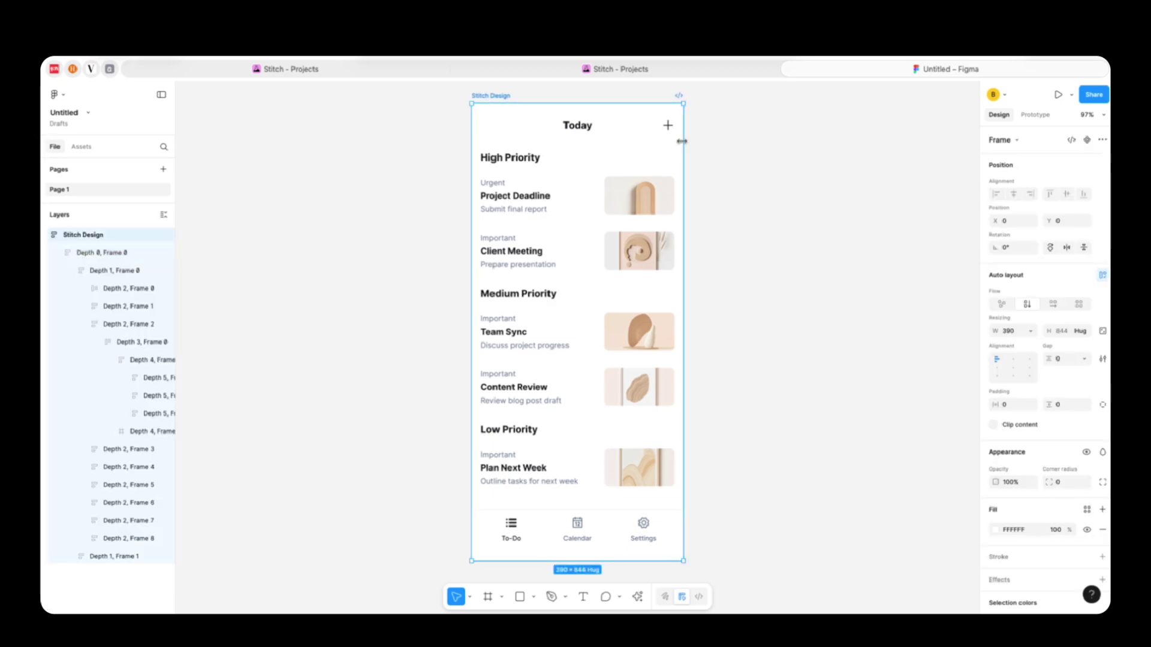
pyautogui.moveTo(682, 142)
pyautogui.mouseDown()
pyautogui.moveTo(832, 156)
pyautogui.moveTo(683, 163)
pyautogui.mouseUp()
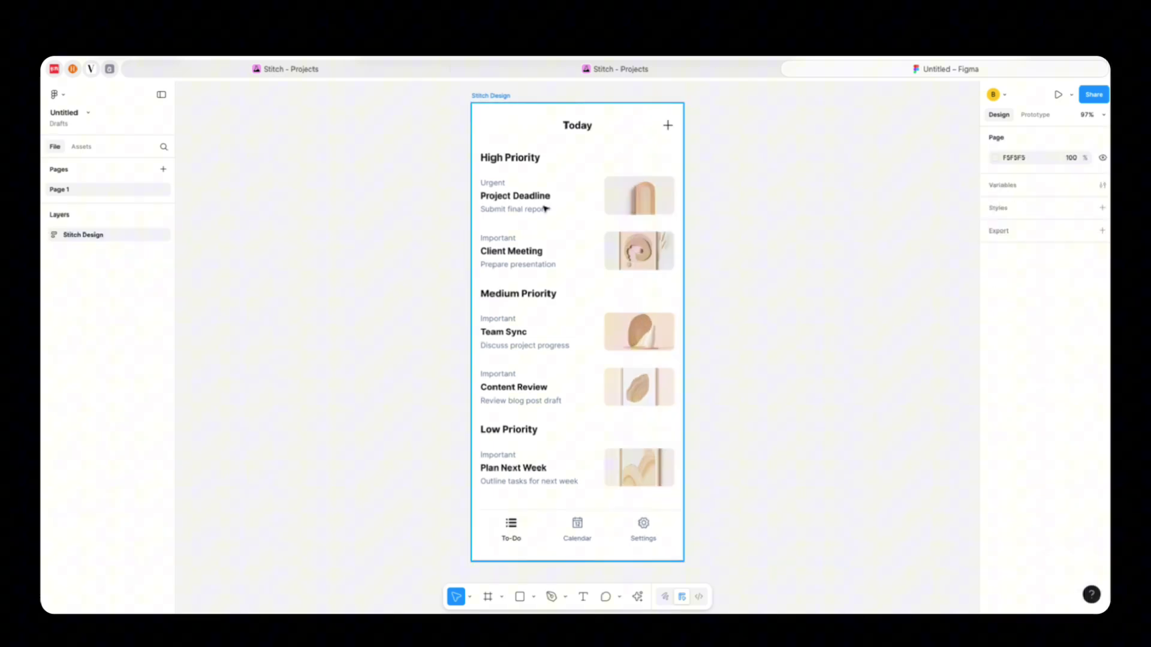
# Drill through the nested layers down to the 'Submit final report' text frame
pyautogui.click(545, 208)
pyautogui.click(545, 208)
pyautogui.click(545, 208)
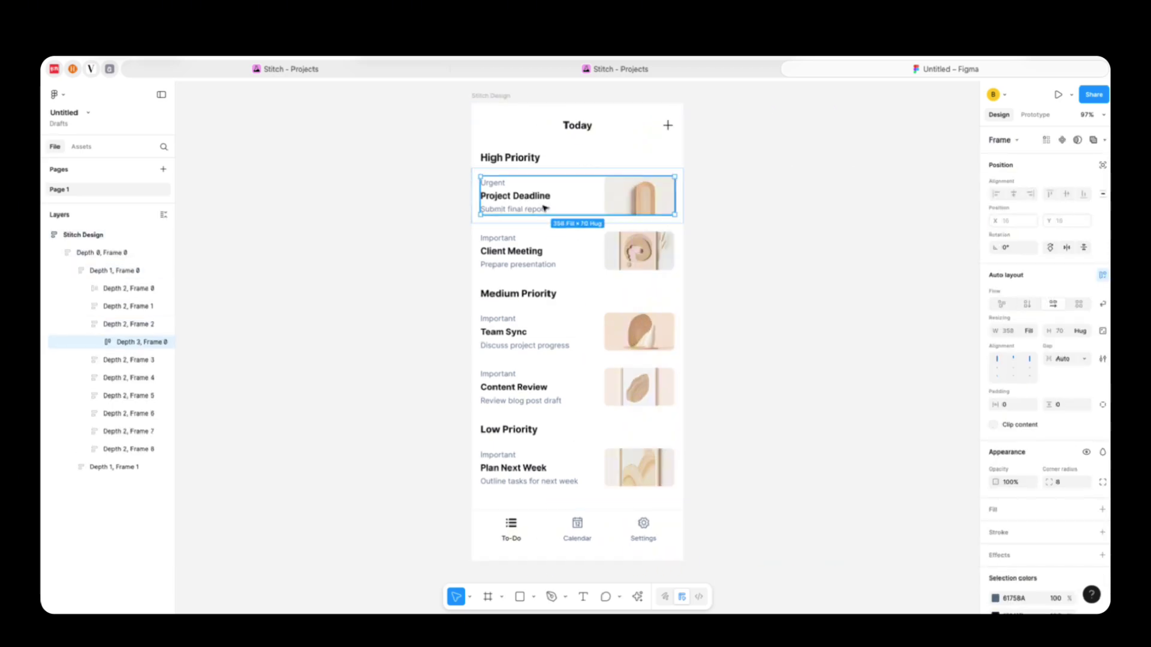
pyautogui.click(545, 209)
pyautogui.click(544, 209)
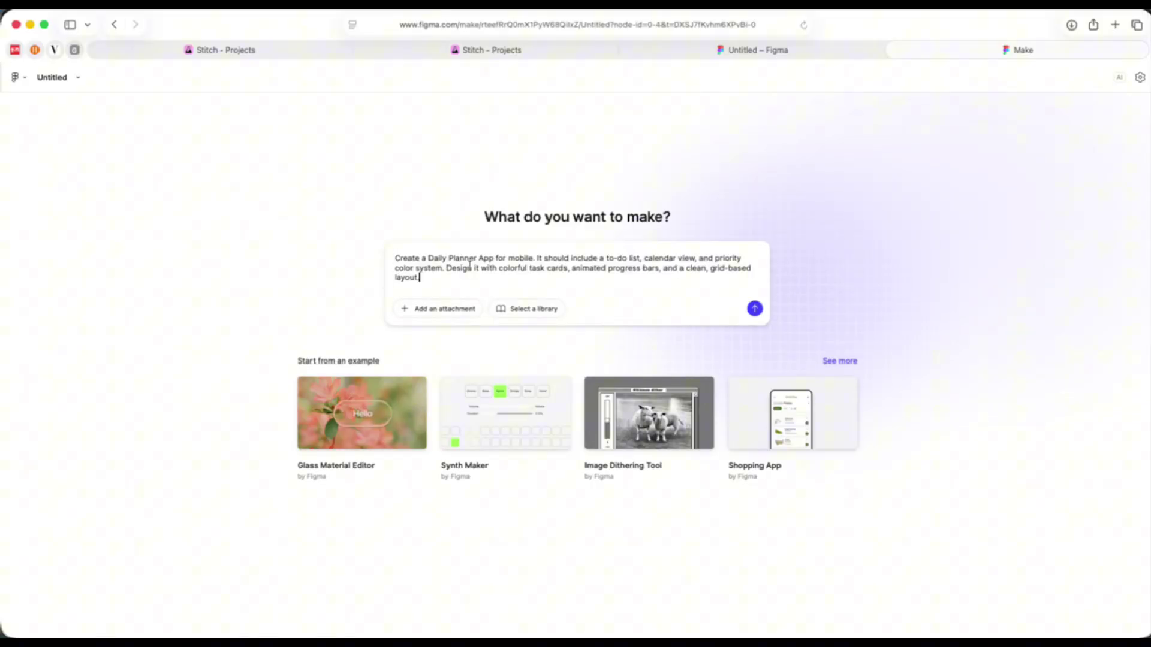
# Generate the Daily Planner app and delete the 'Prepare presentation slides' task in the preview
pyautogui.click(757, 309)
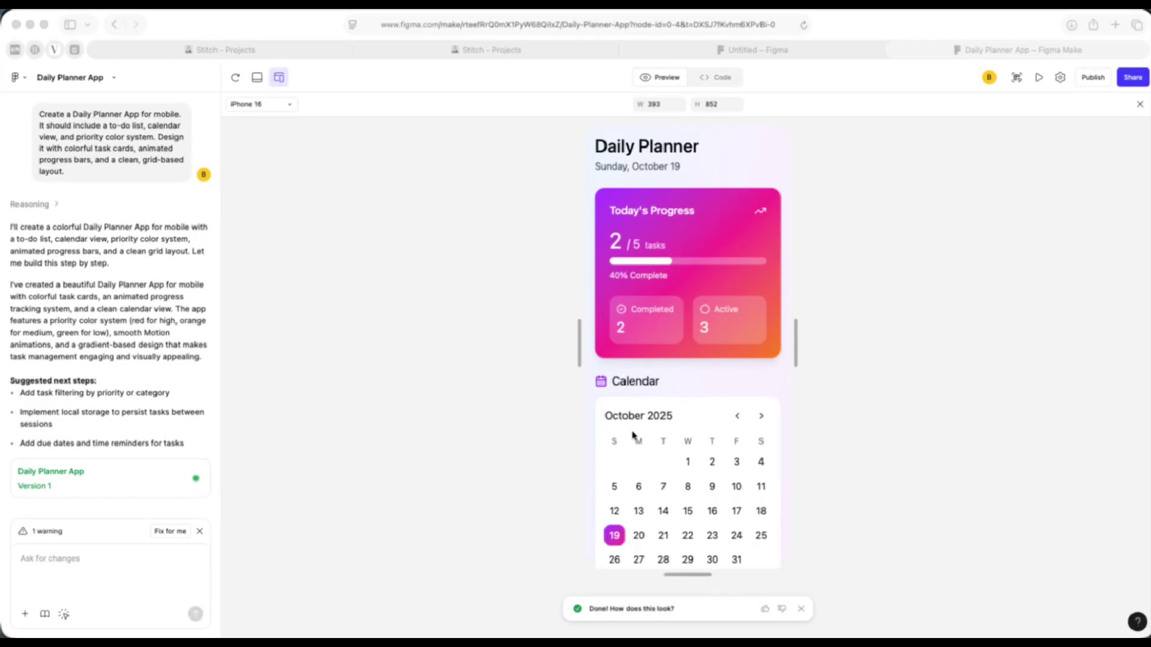
pyautogui.scroll(-10, 690, 383)
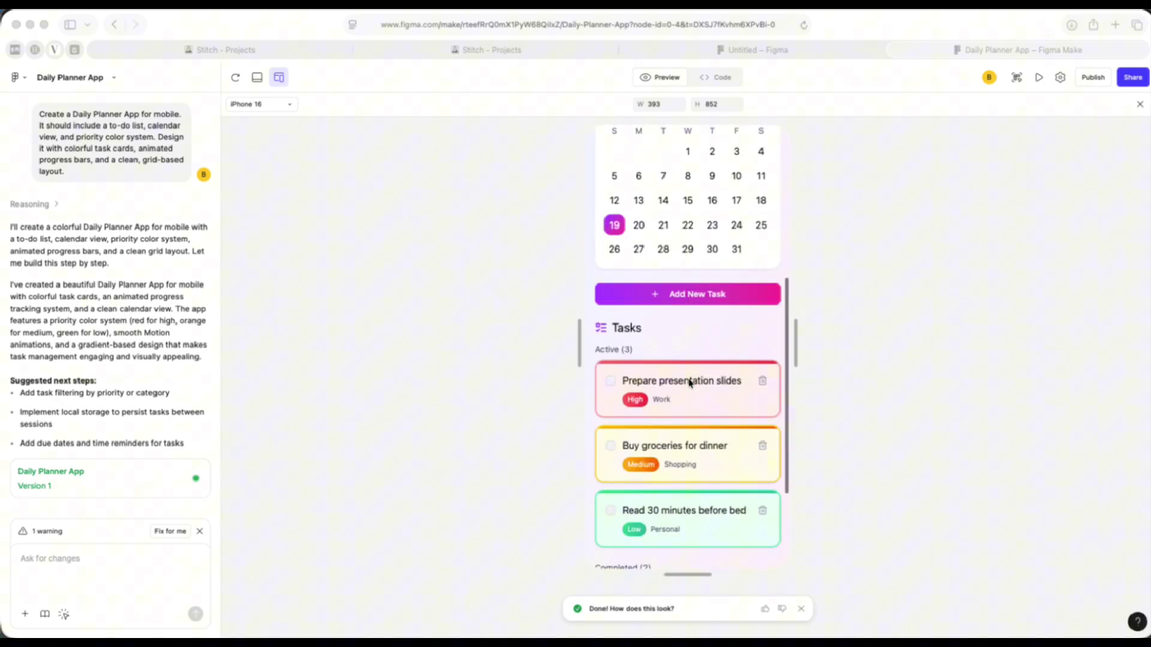
pyautogui.click(679, 251)
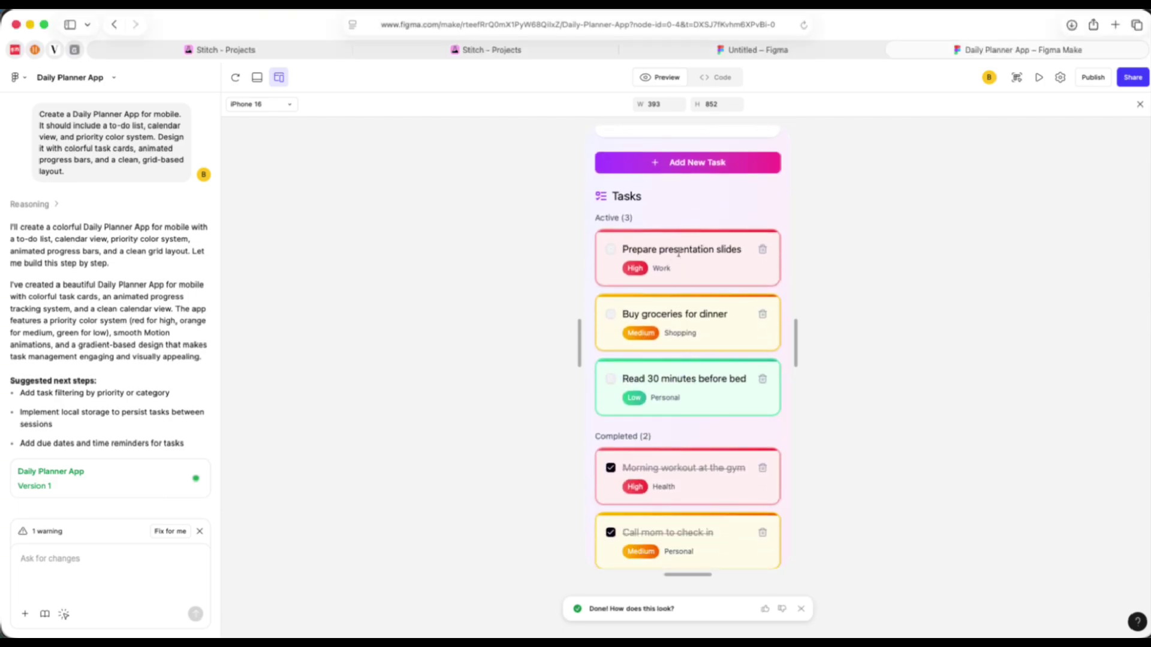
pyautogui.click(760, 250)
pyautogui.scroll(6, 737, 279)
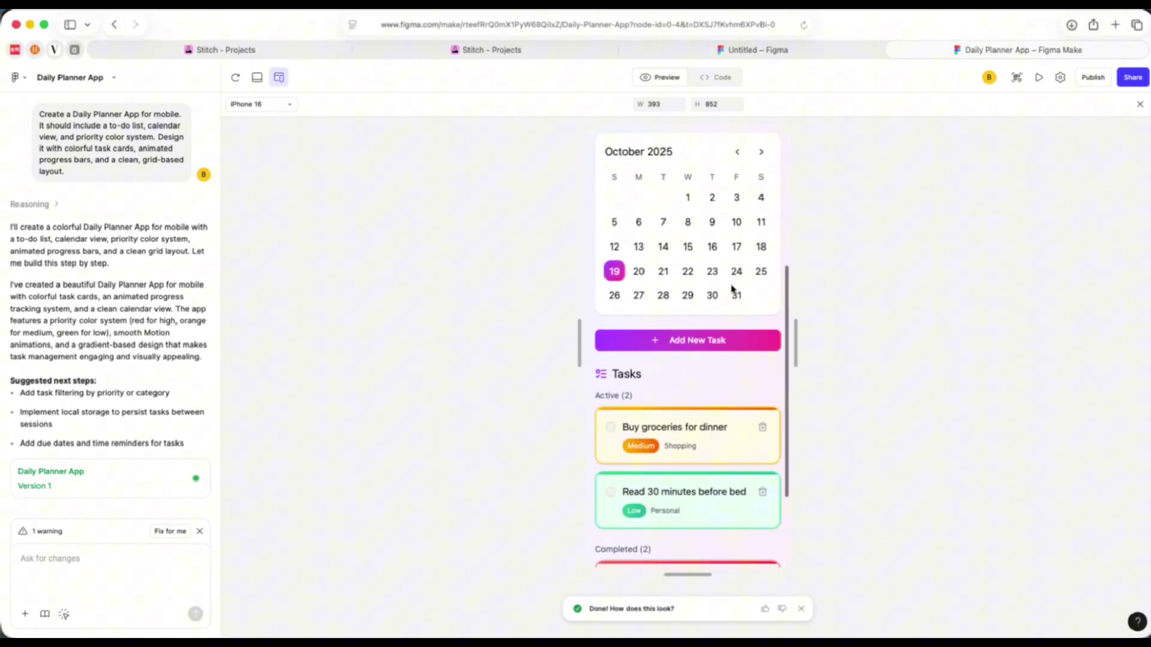
pyautogui.scroll(3, 711, 419)
pyautogui.scroll(-6, 709, 416)
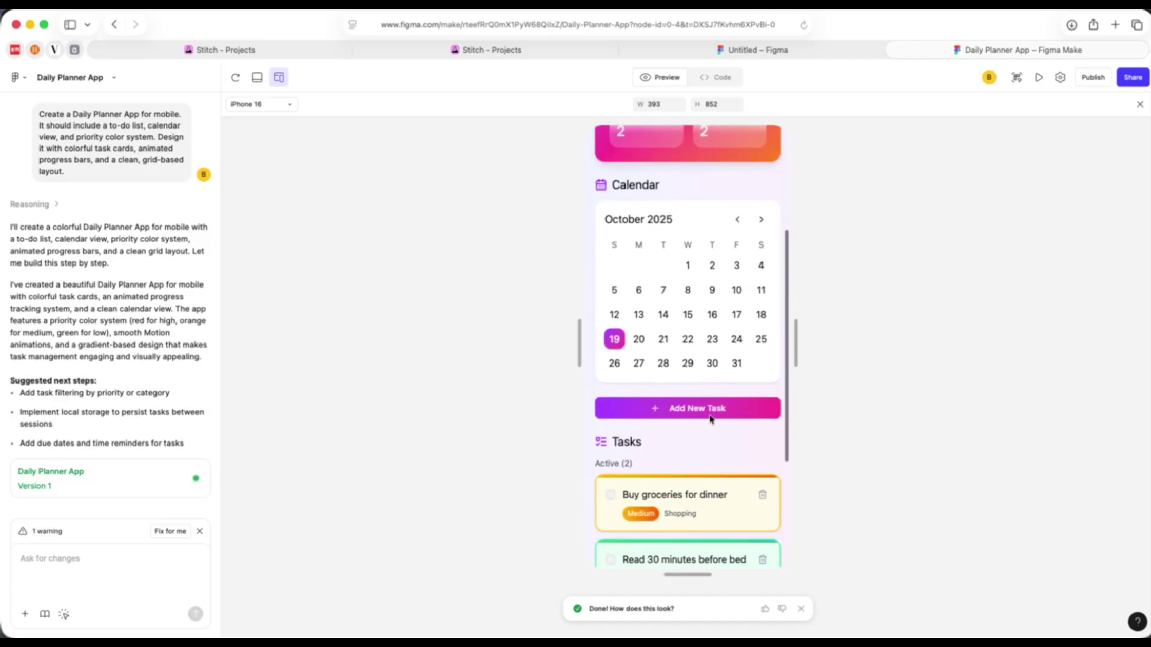
# Open the new-task form, then inspect App.tsx and styles/globals.css in the code view
pyautogui.click(690, 373)
pyautogui.click(718, 78)
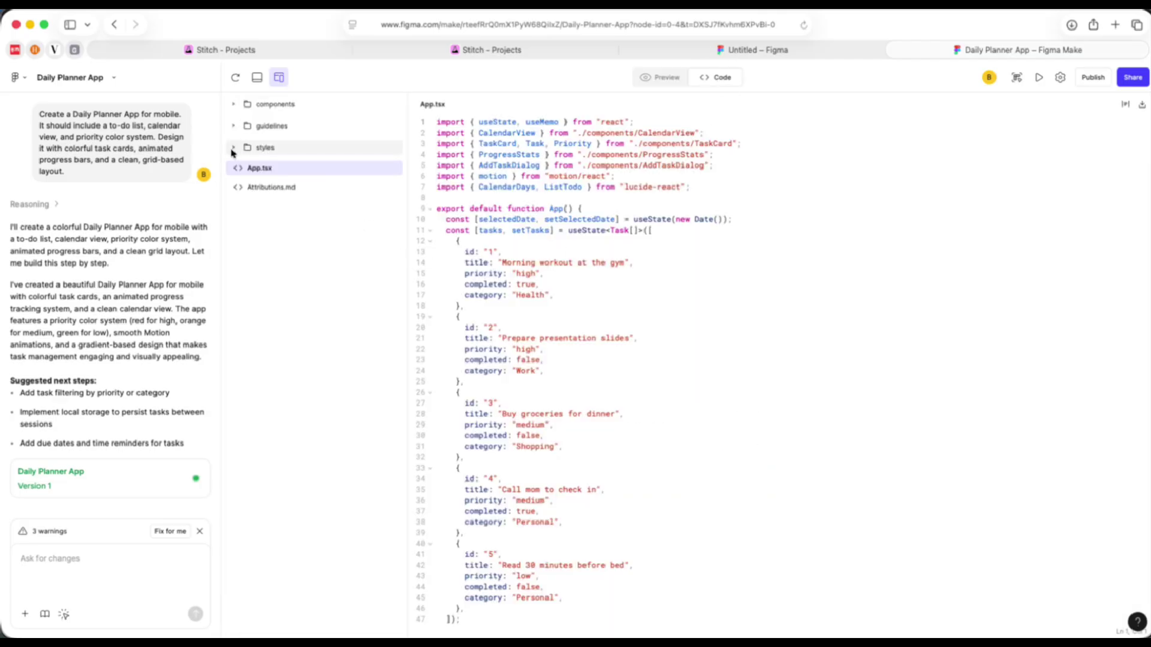
pyautogui.click(233, 150)
pyautogui.click(246, 170)
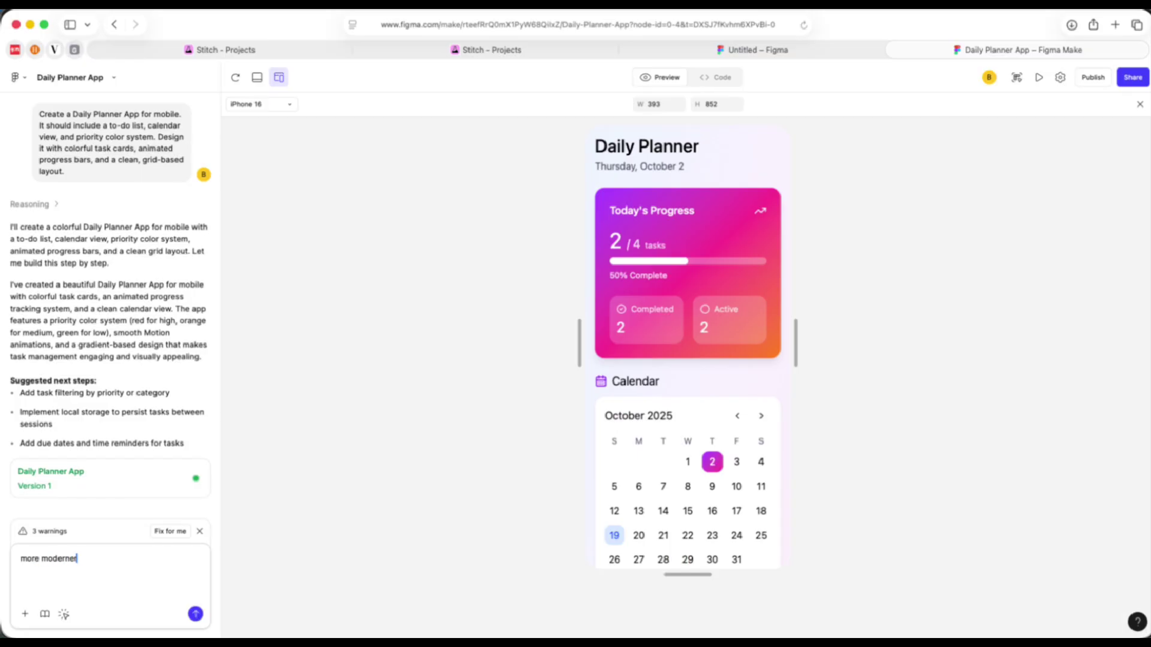
# Send the 'more moderner UI' request to produce the dark Version 2 redesign
pyautogui.press('Return')
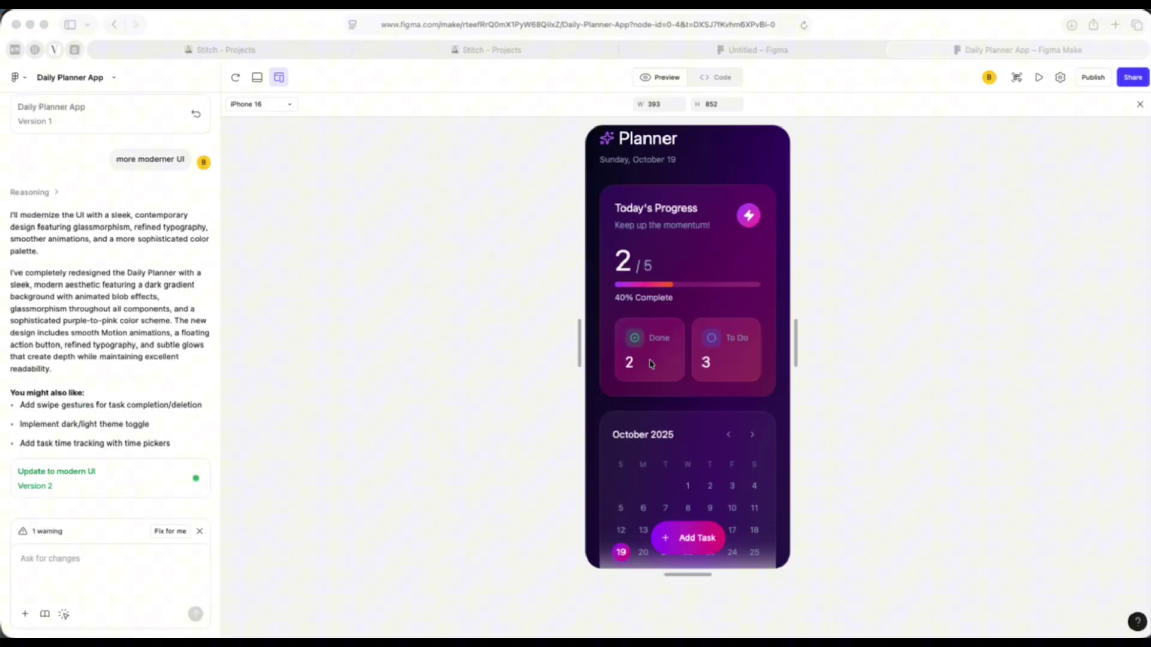
pyautogui.scroll(-5, 650, 364)
pyautogui.scroll(-3, 650, 363)
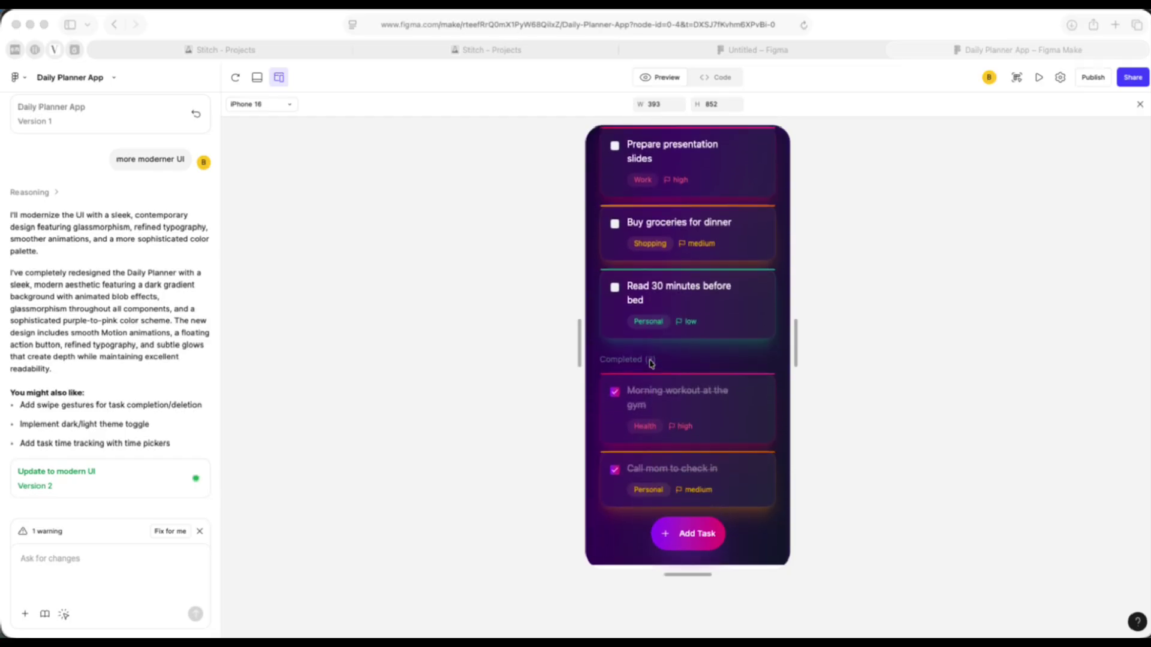
pyautogui.scroll(8, 673, 466)
pyautogui.click(683, 538)
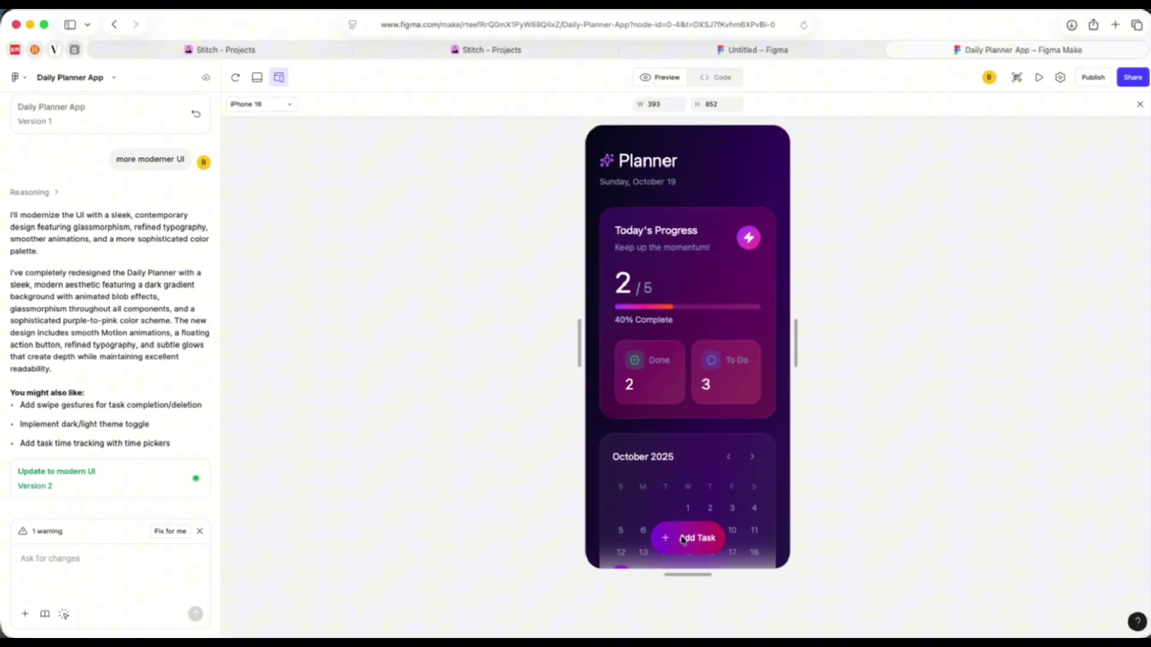
# Copy the redesign as design layers, paste it into the Untitled Figma file and lower it beside the Stitch design
pyautogui.click(1017, 82)
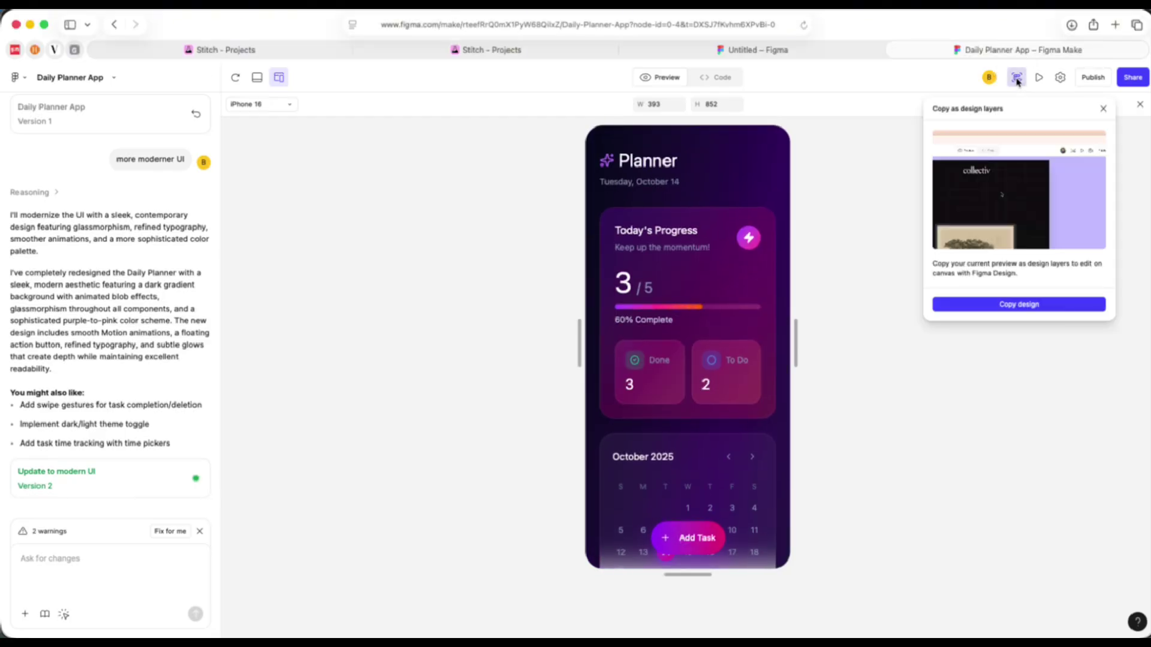
pyautogui.click(1030, 305)
pyautogui.click(790, 50)
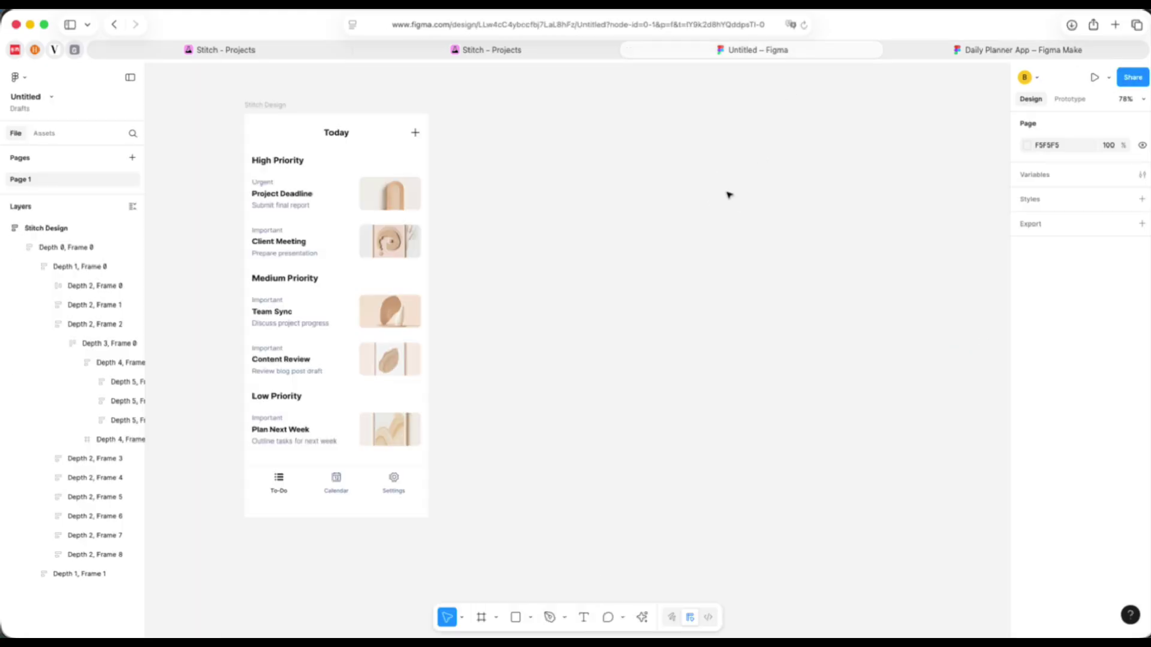
pyautogui.press('super+v')
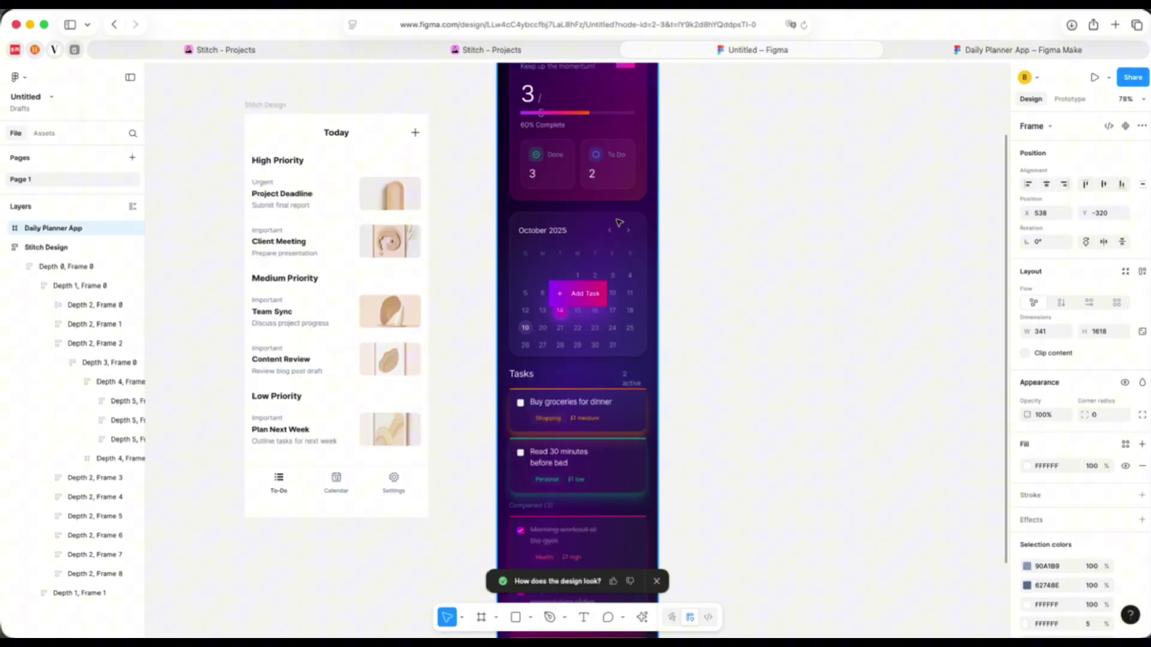
pyautogui.scroll(5, 619, 223)
pyautogui.scroll(-2, 539, 74)
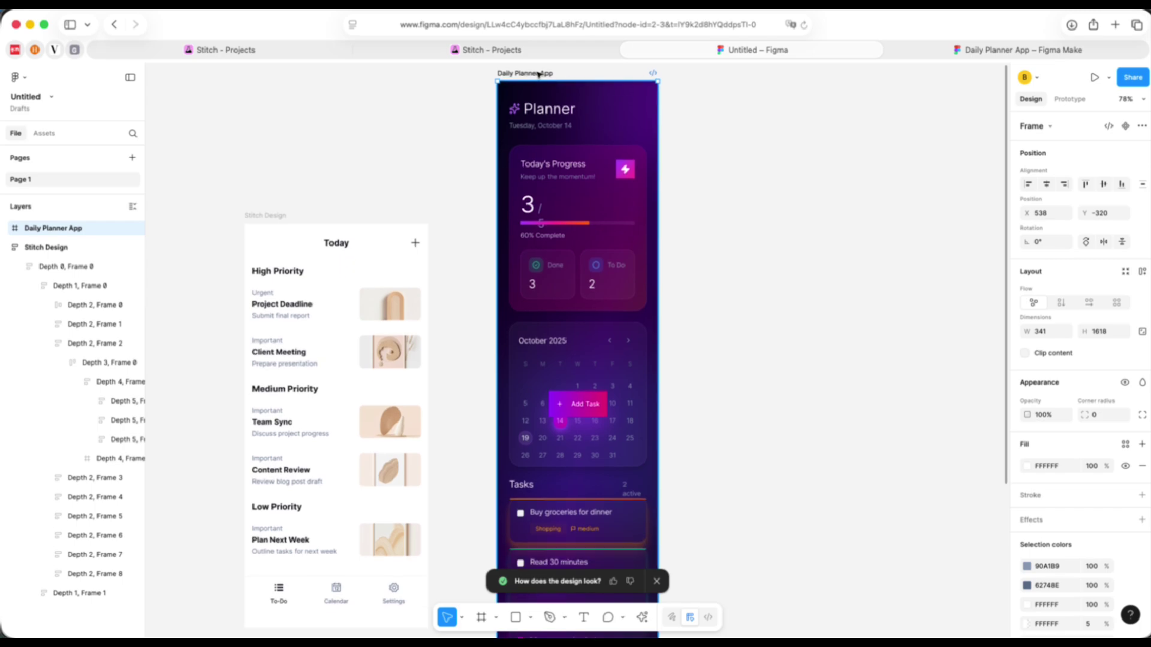
pyautogui.moveTo(539, 74); pyautogui.dragTo(534, 205)
pyautogui.scroll(-3, 533, 206)
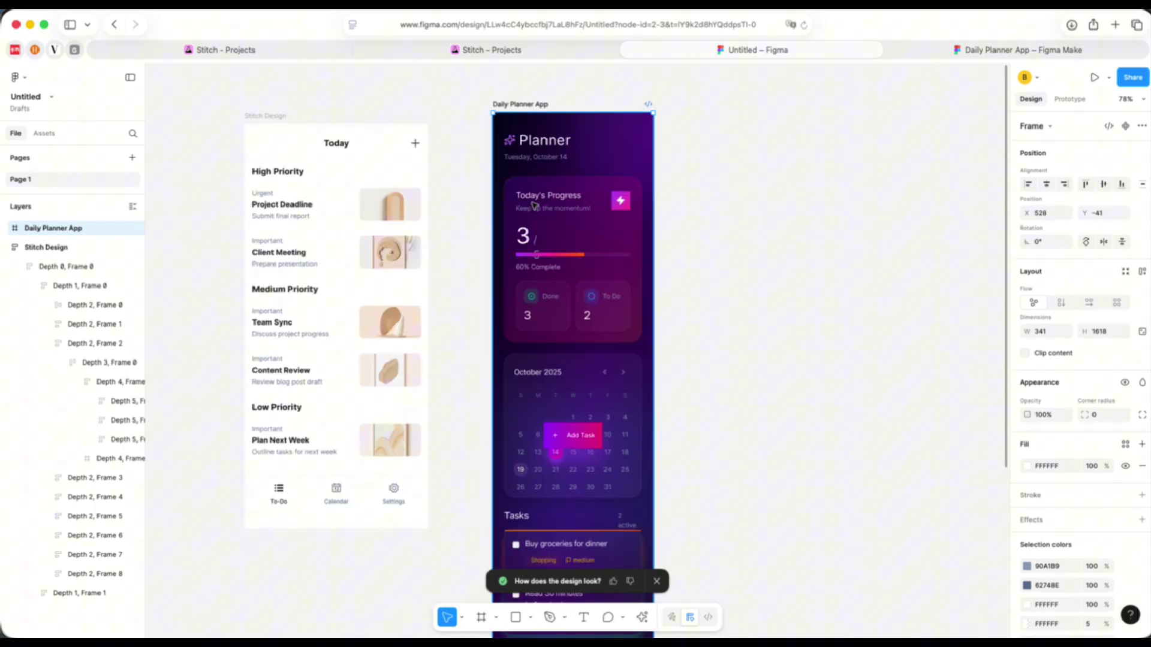
# Expand the App layers down to the CalendarView's 'October 2025' text and the days grid
pyautogui.doubleClick(534, 205)
pyautogui.click(19, 267)
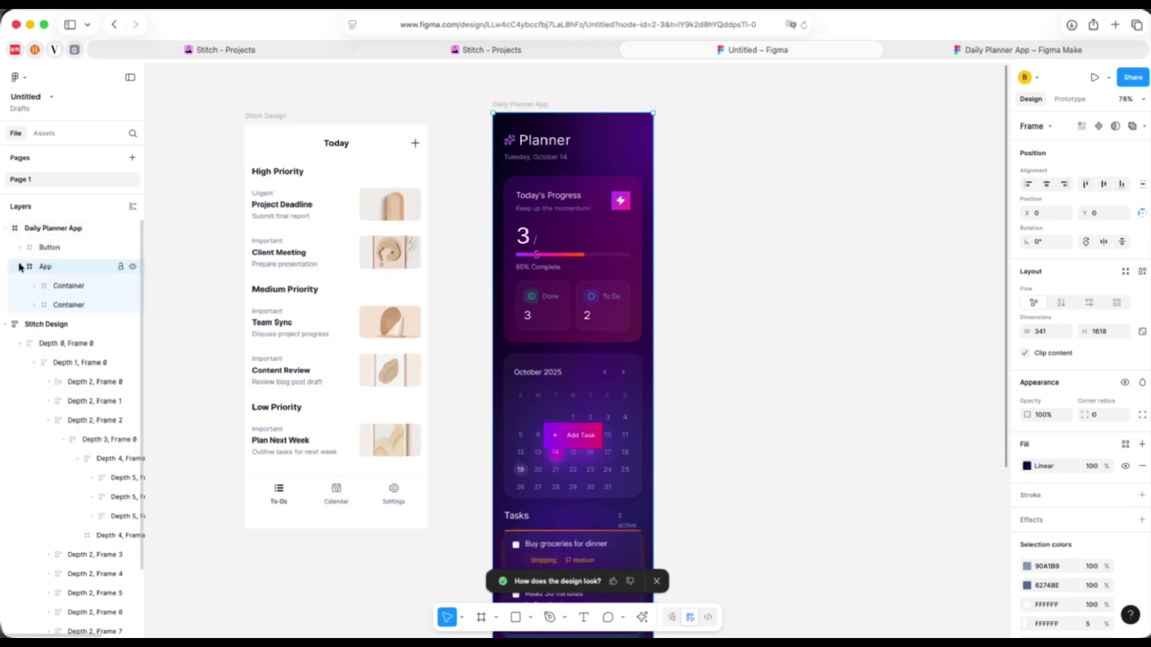
pyautogui.click(60, 286)
pyautogui.click(35, 287)
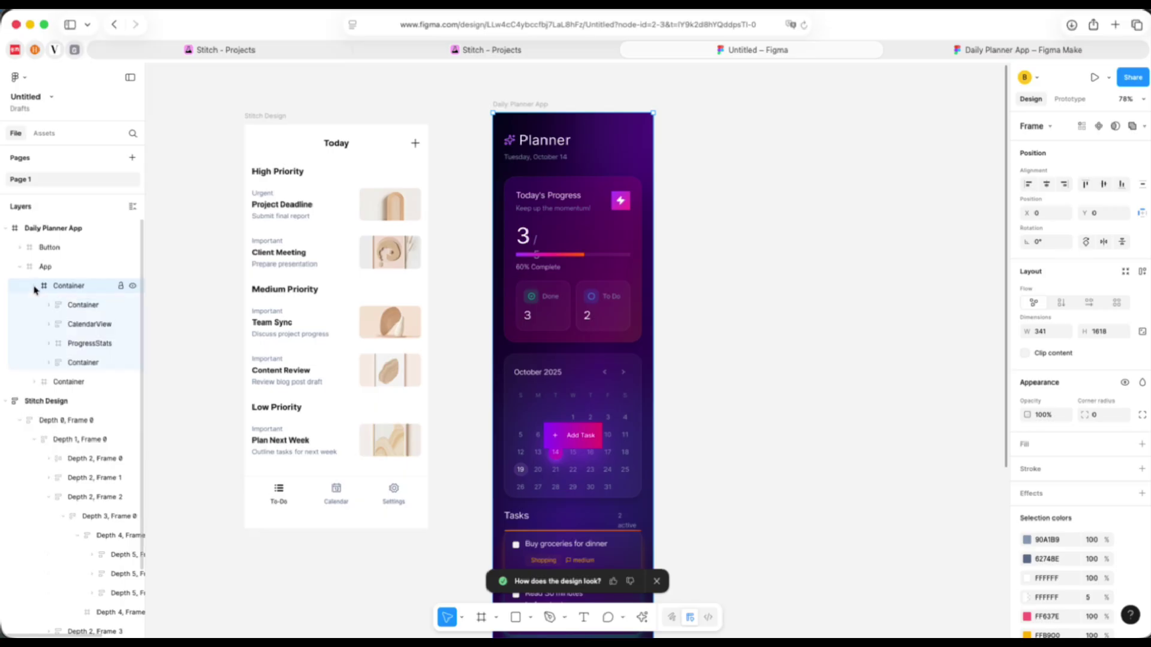
pyautogui.click(49, 325)
pyautogui.click(63, 343)
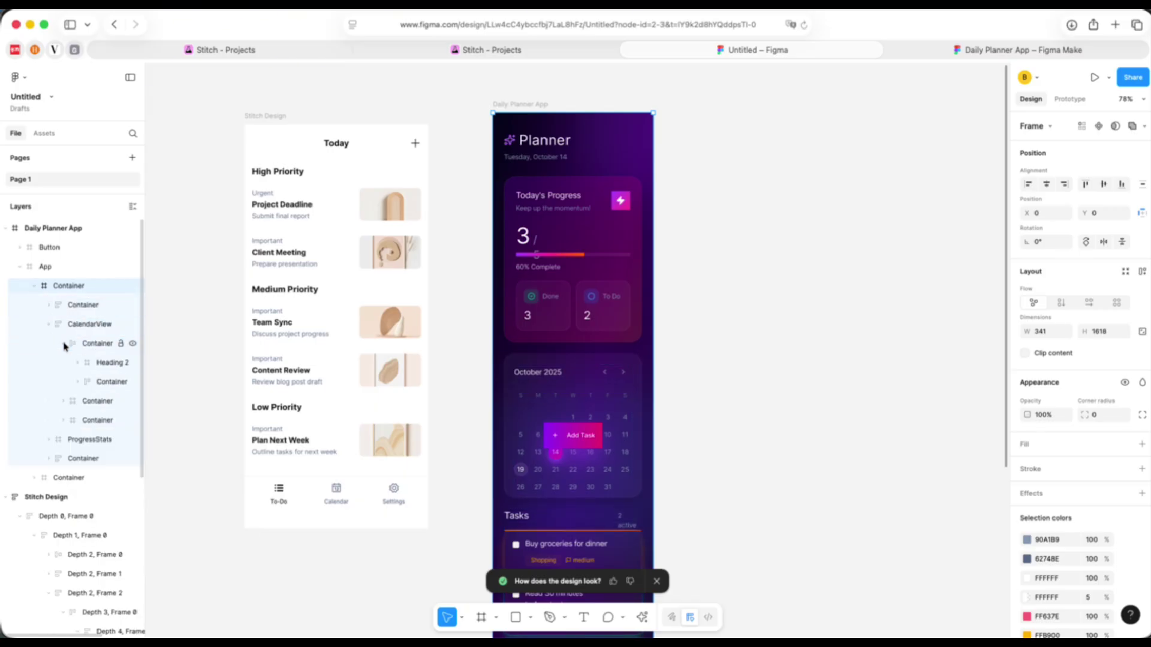
pyautogui.click(78, 363)
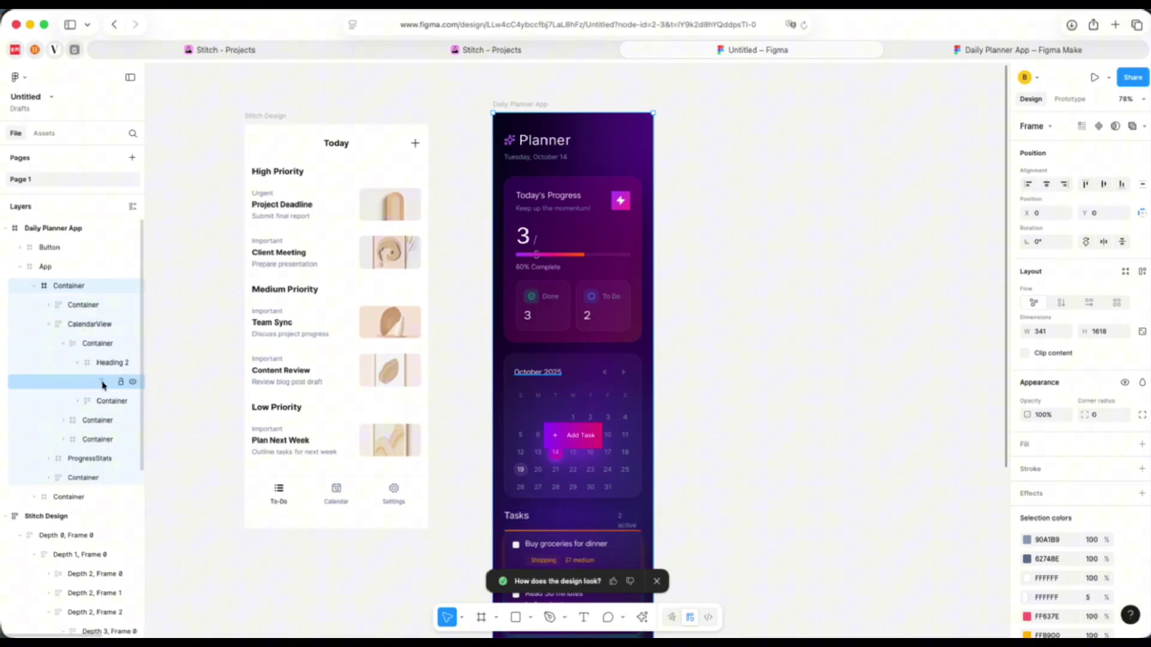
pyautogui.click(103, 385)
pyautogui.click(623, 419)
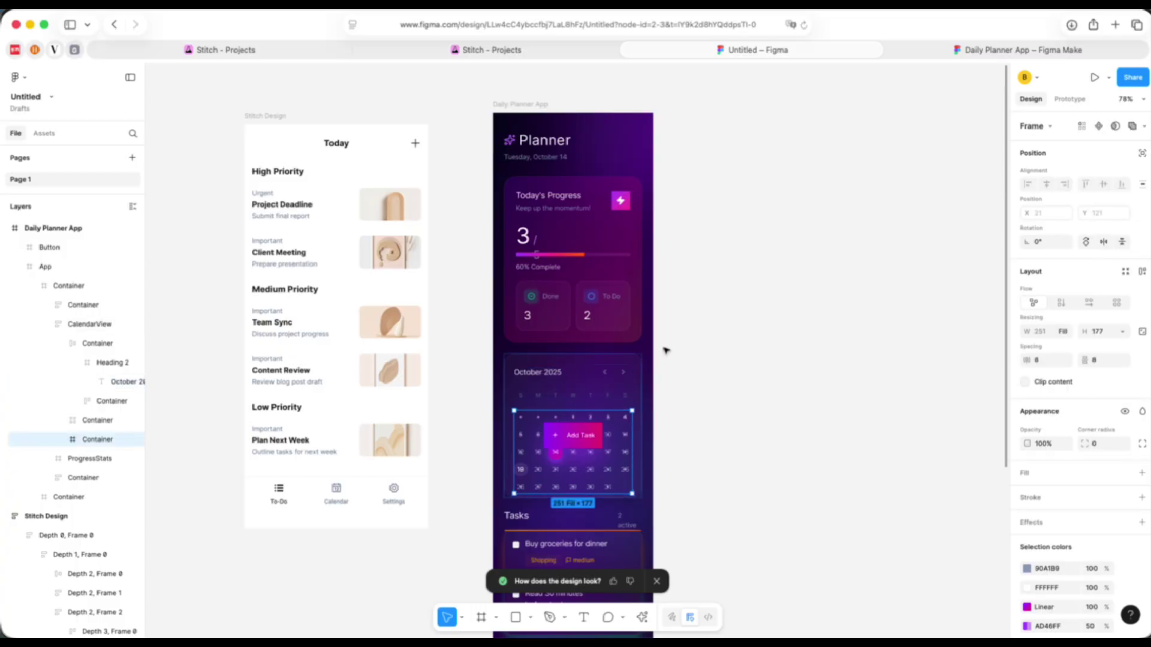
# Try widening the App and Daily Planner App frames to 575, then undo the resize
pyautogui.click(652, 344)
pyautogui.moveTo(683, 347); pyautogui.dragTo(805, 352)
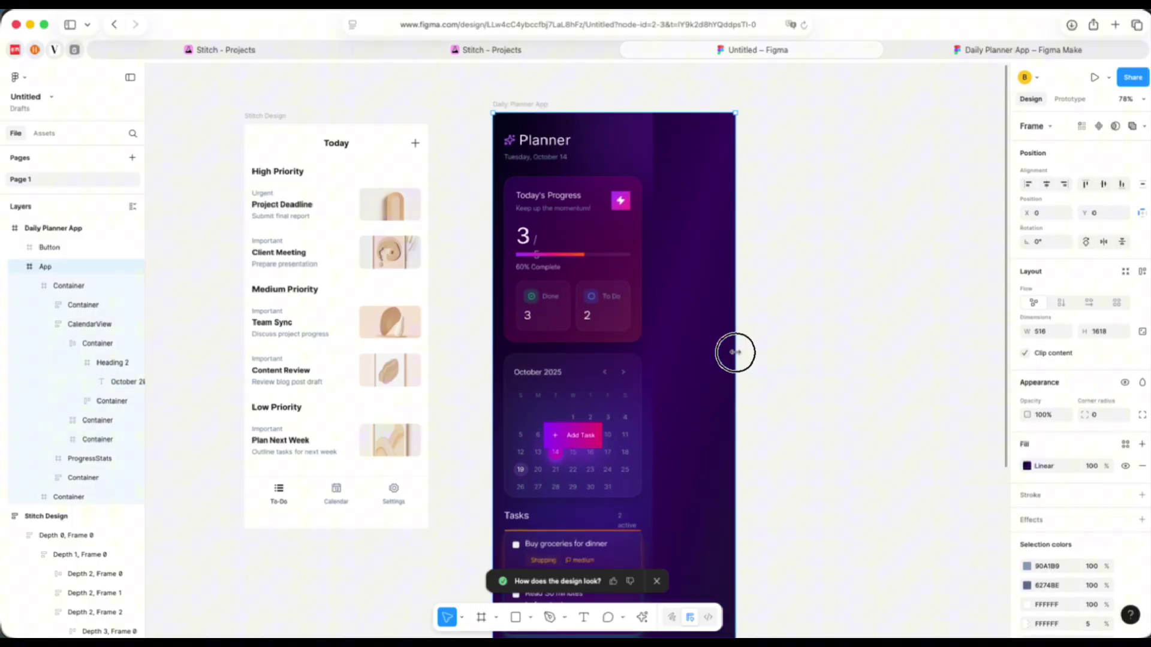
pyautogui.click(640, 358)
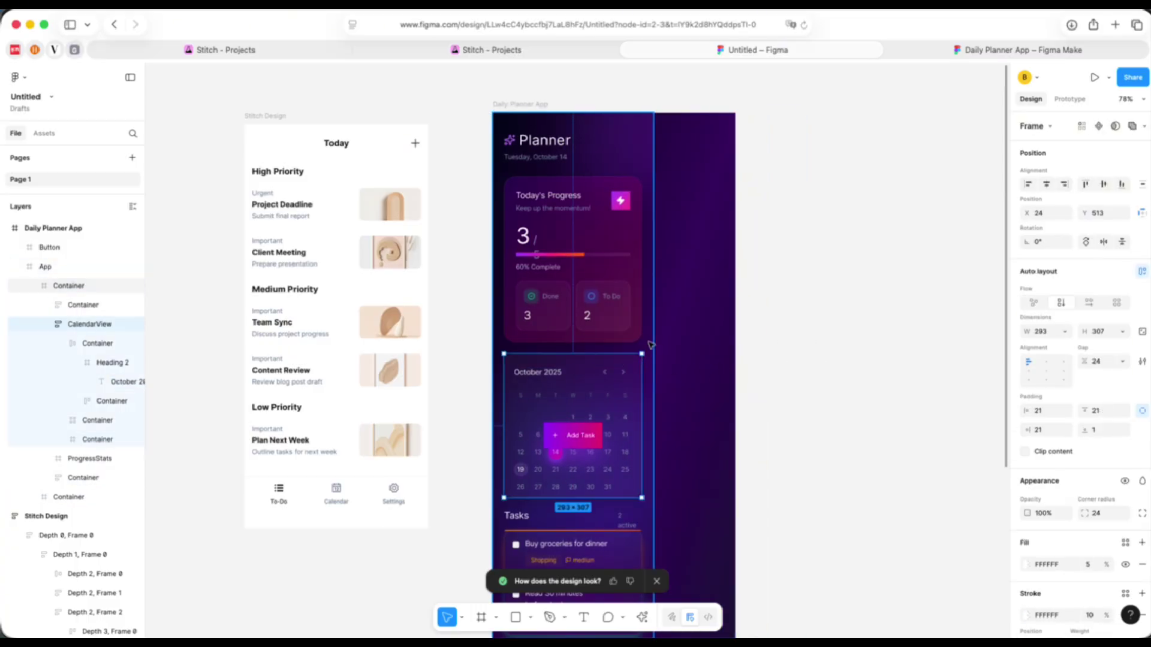
pyautogui.click(656, 344)
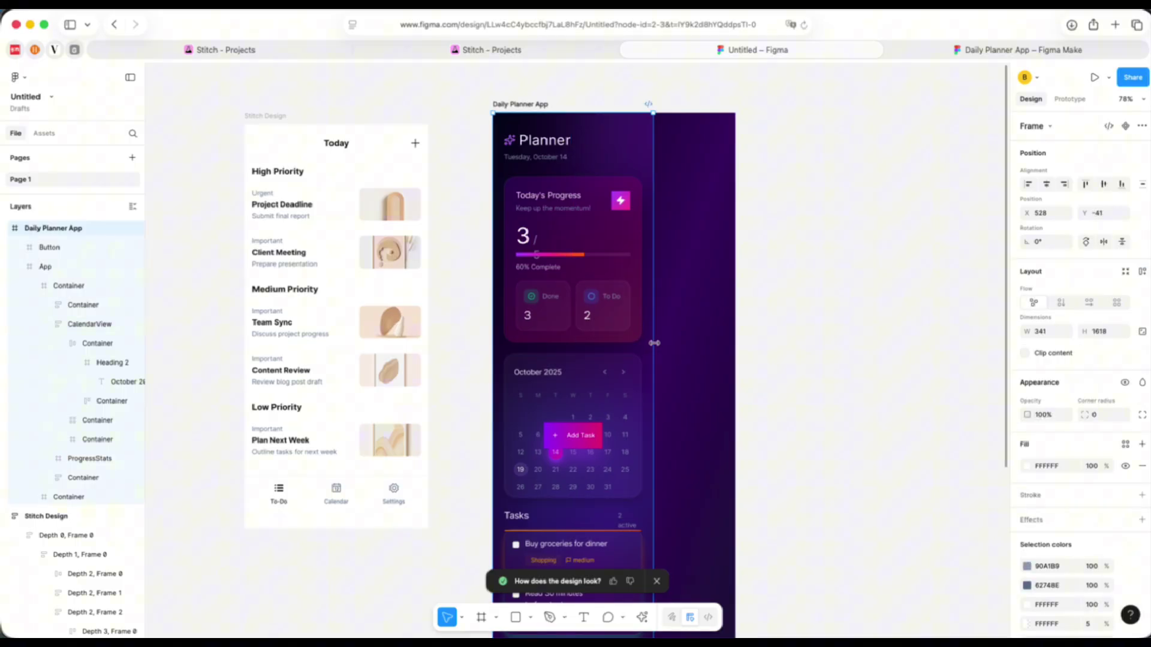
pyautogui.moveTo(654, 343); pyautogui.dragTo(761, 344)
pyautogui.scroll(-2, 559, 119)
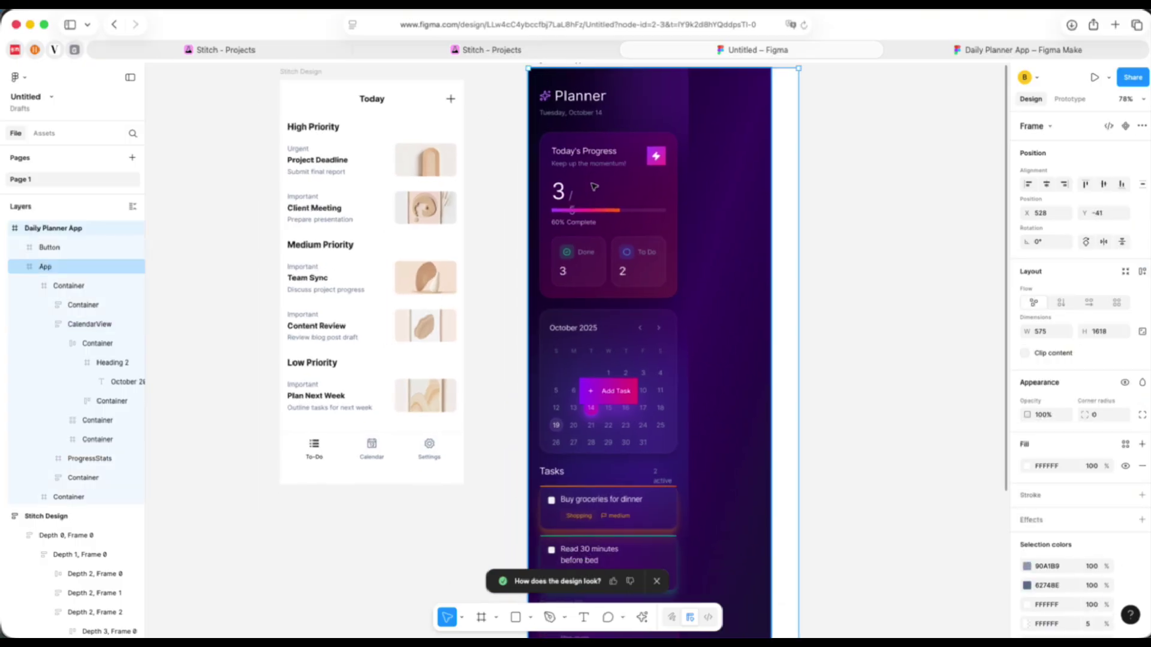
pyautogui.hotkey('ctrl', 'z')
pyautogui.hotkey('ctrl', 'z')
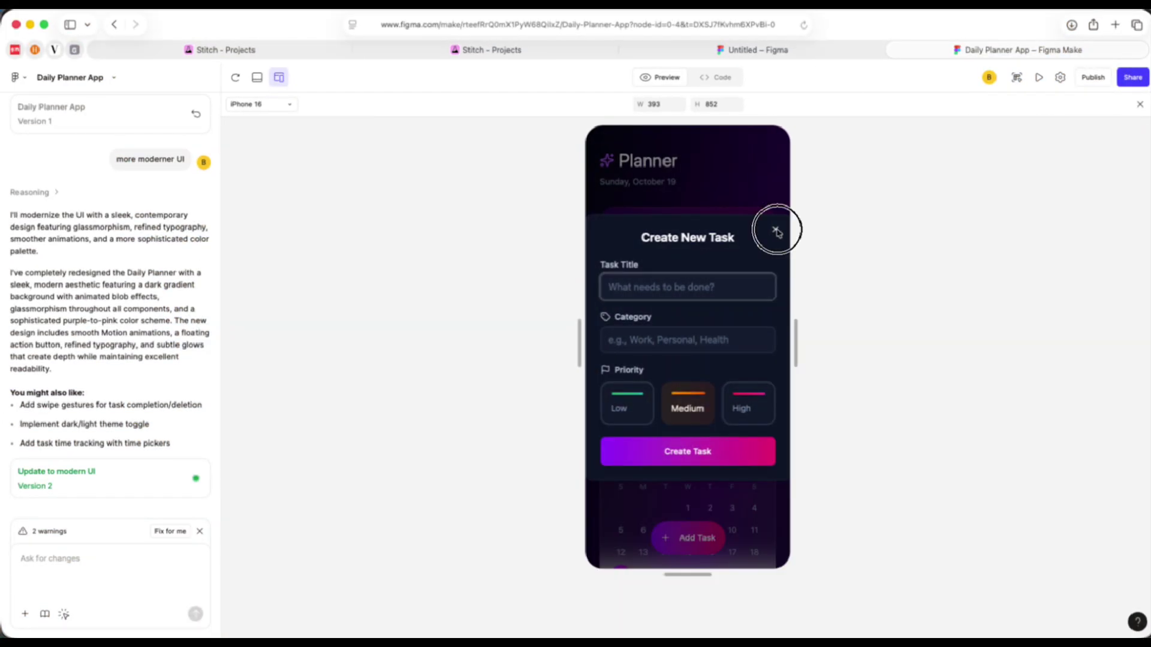
# Close the Create New Task form and select October 14 on the calendar
pyautogui.click(775, 229)
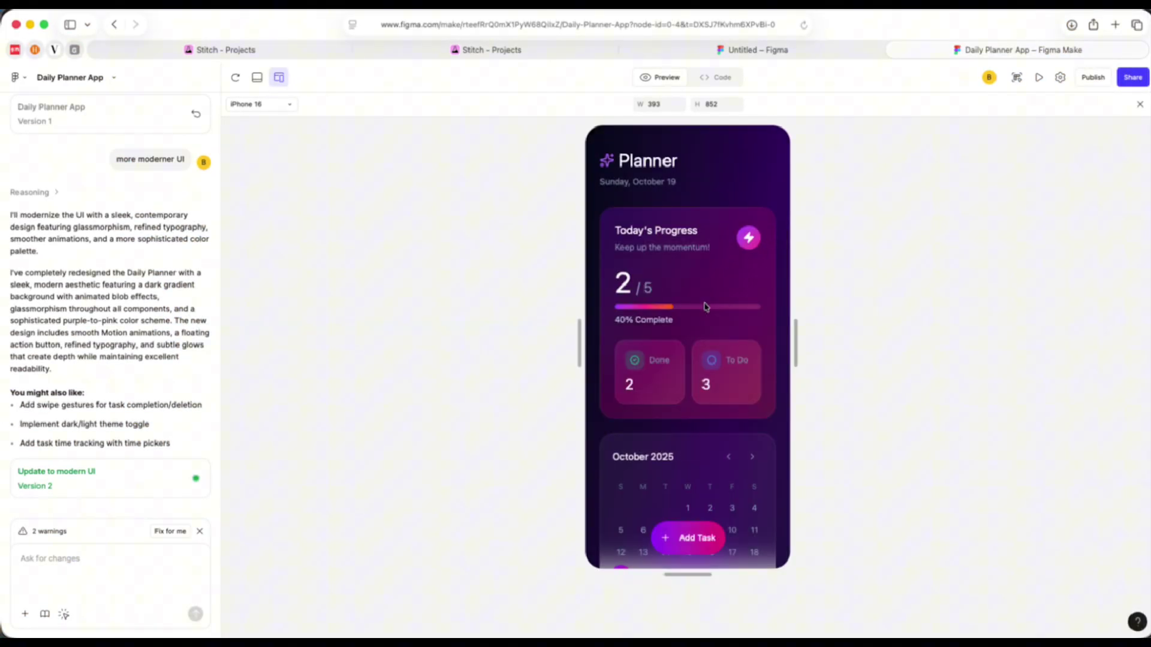
pyautogui.scroll(-3, 683, 419)
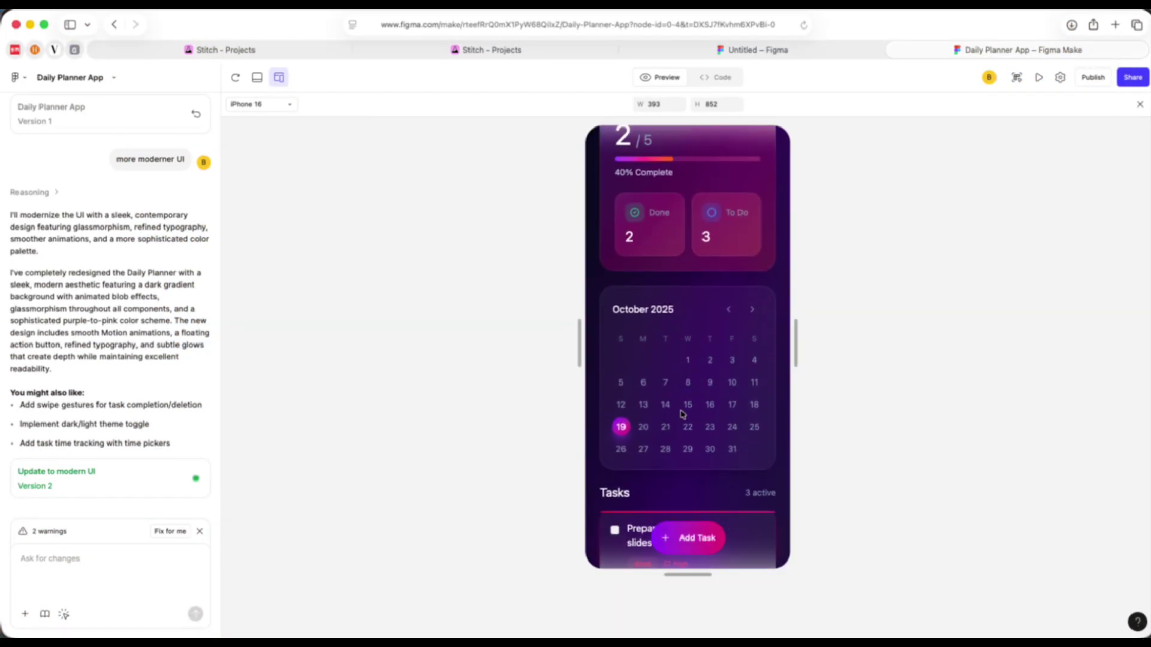
pyautogui.click(666, 406)
pyautogui.scroll(-2, 672, 419)
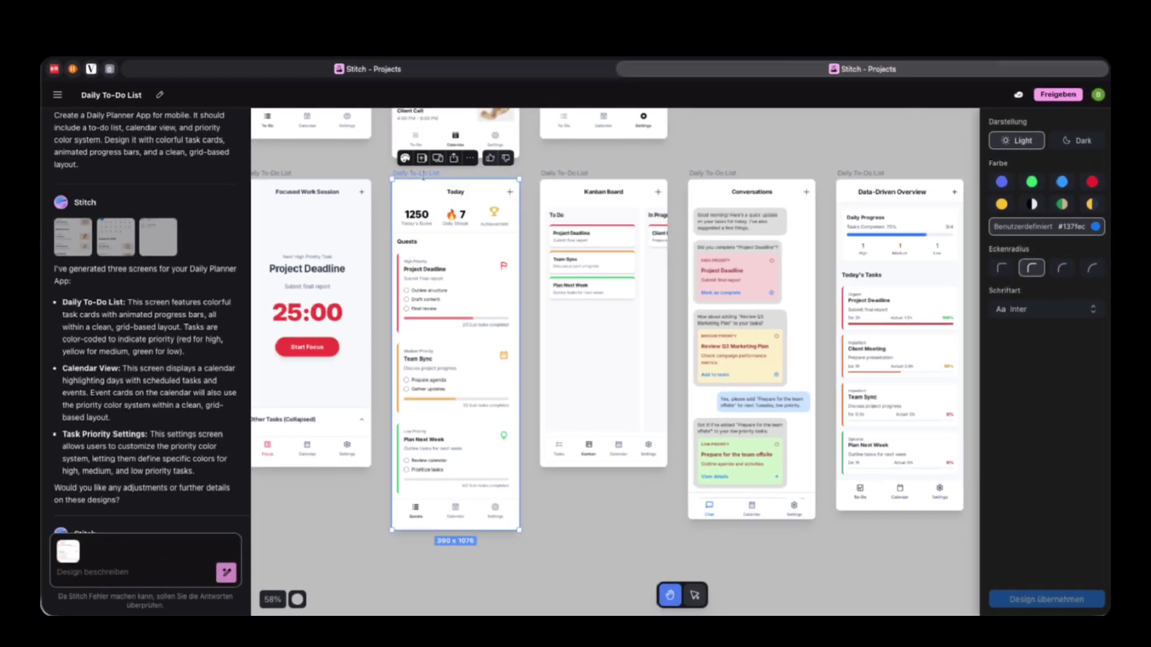
# Move across the Stitch canvas past the Focused Work Session screen to reach the Daily To-Do List
pyautogui.click(454, 159)
pyautogui.click(278, 173)
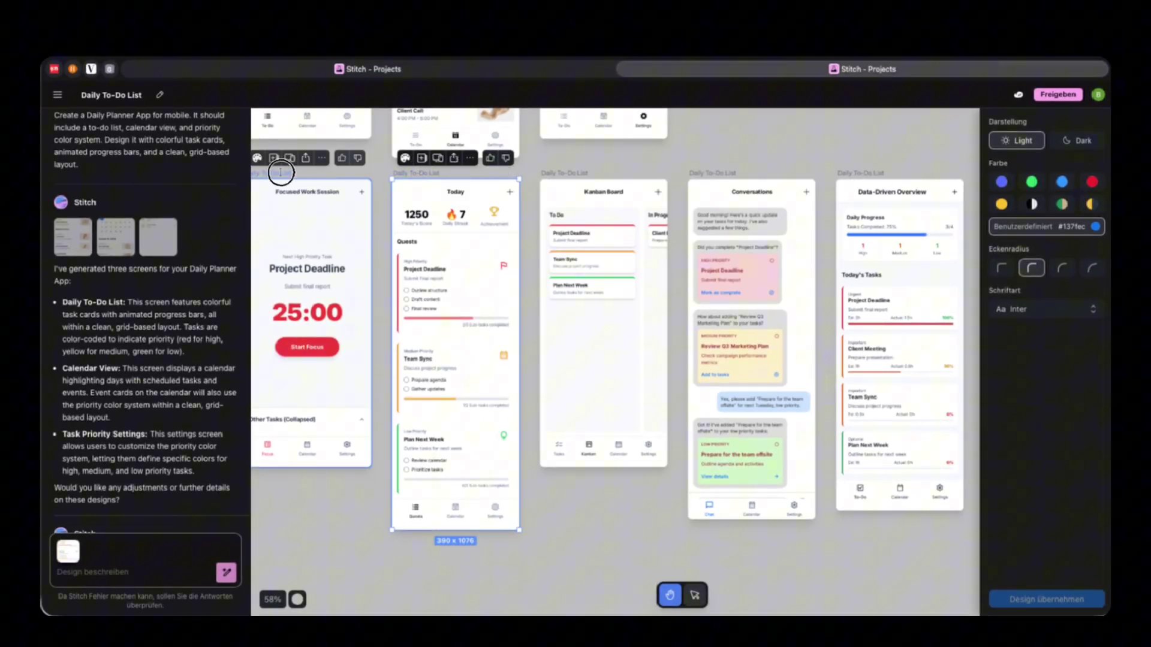
pyautogui.click(306, 159)
pyautogui.scroll(6, 402, 268)
pyautogui.scroll(1, 402, 267)
pyautogui.hscroll(1, 401, 268)
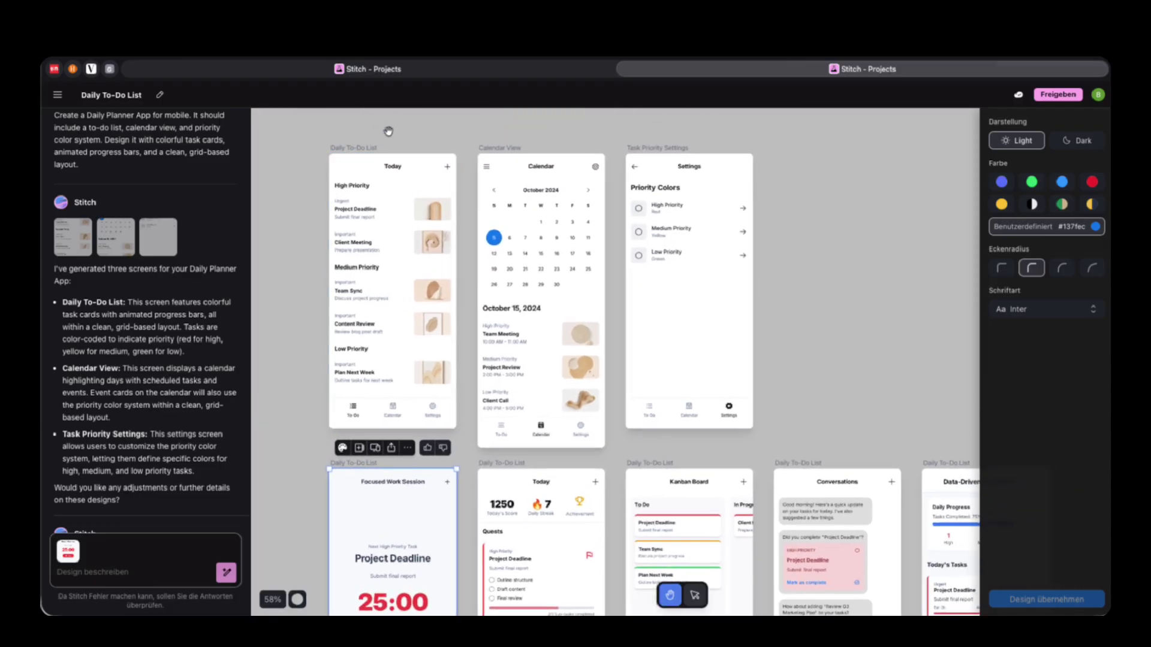
# Select the Daily To-Do List screen and choose Copy to Figma from its export menu
pyautogui.click(360, 180)
pyautogui.click(393, 131)
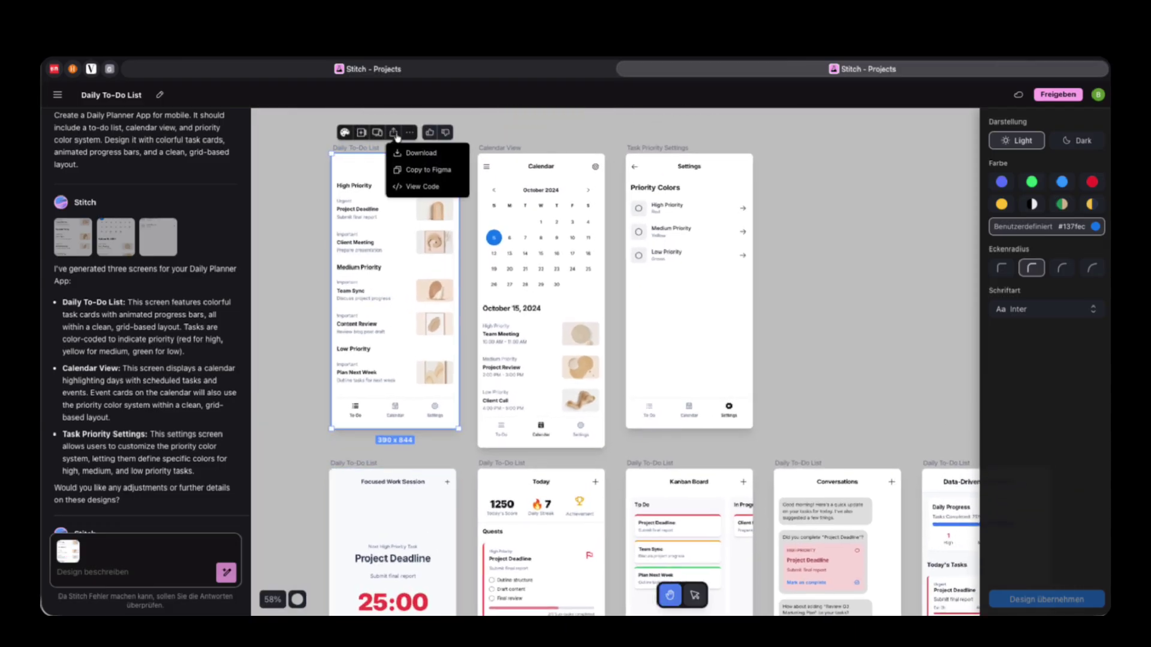
pyautogui.click(422, 170)
pyautogui.scroll(-2, 480, 234)
pyautogui.scroll(3, 533, 187)
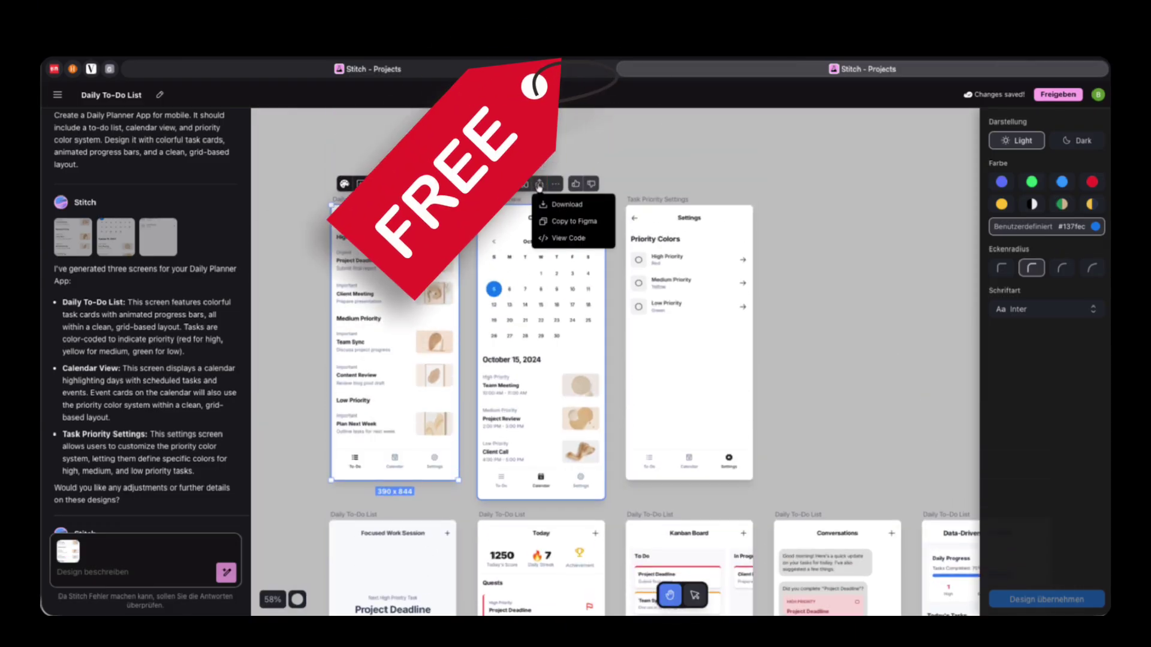